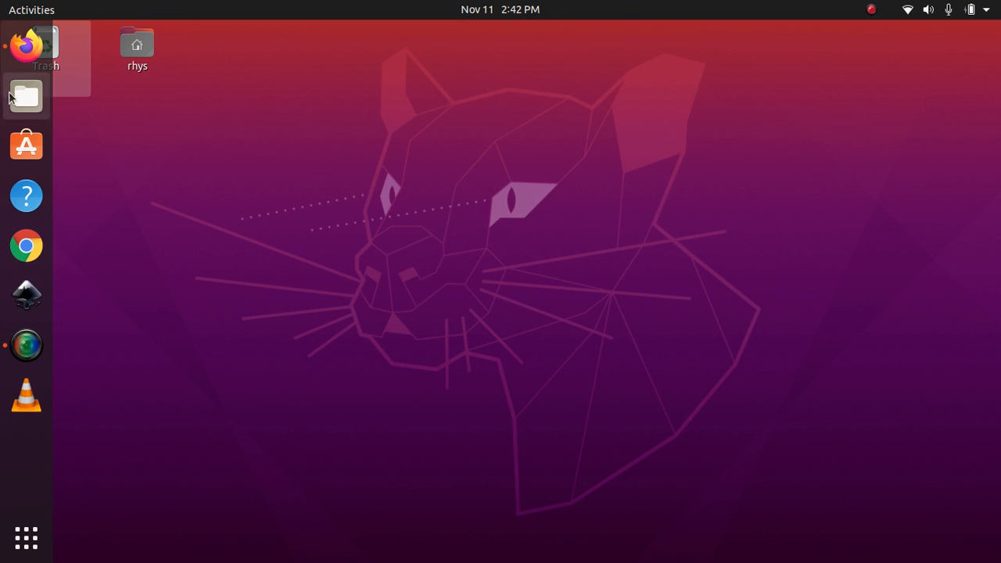
# - Switch to Firefox and search the web for "inkscape"
pyautogui.click(25, 47)
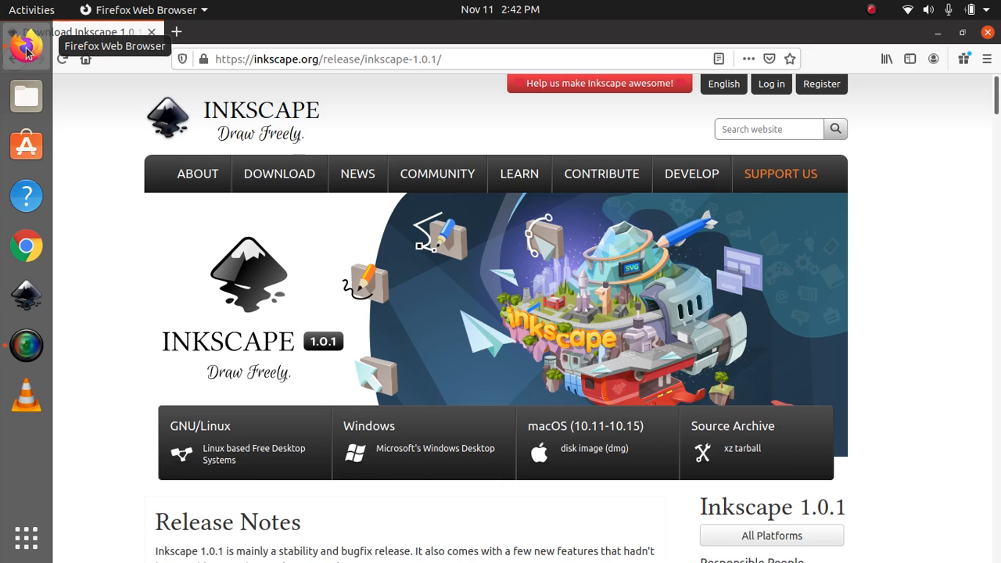
pyautogui.click(453, 62)
pyautogui.press('BackSpace')
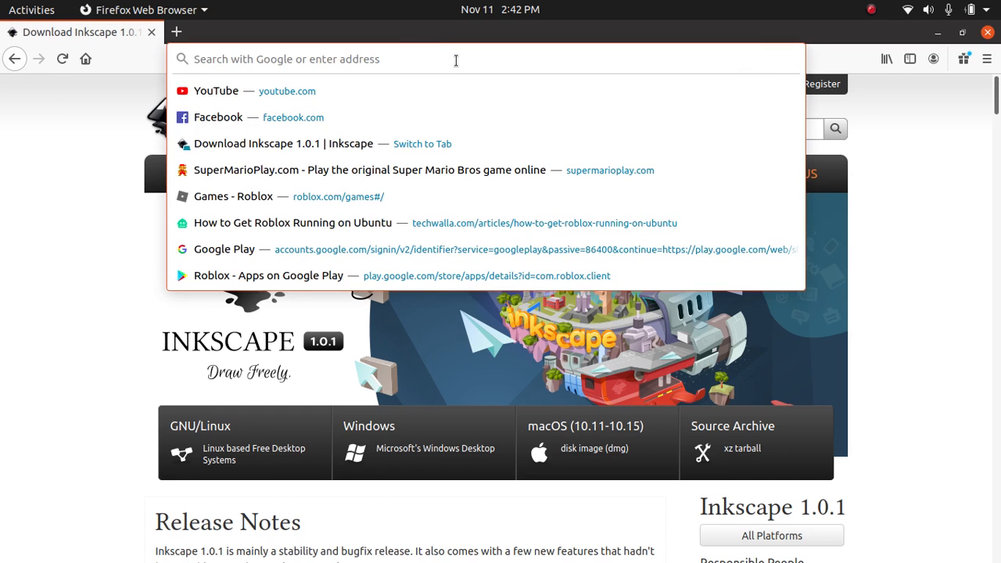
pyautogui.write('inksc')
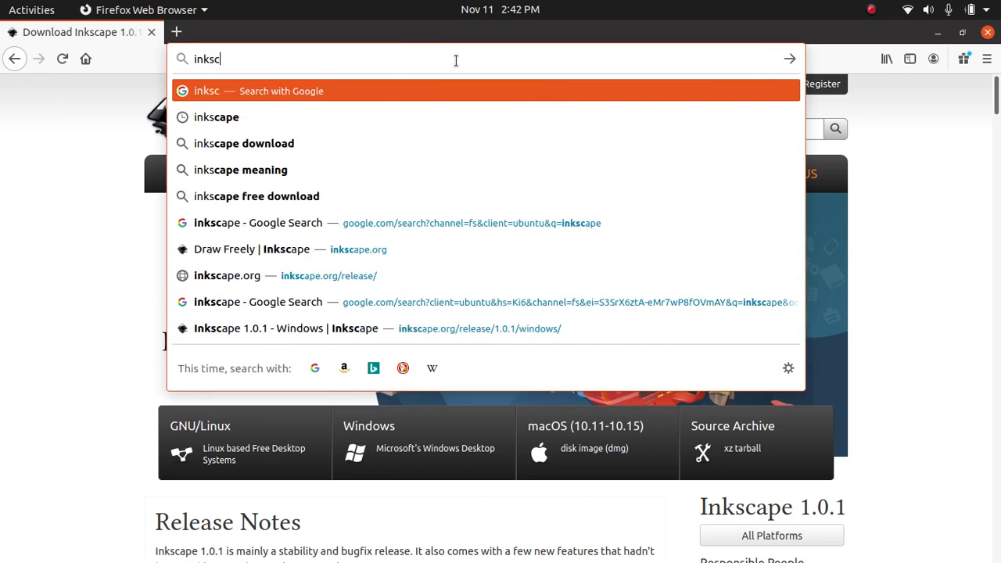
pyautogui.write('ape')
pyautogui.press('Return')
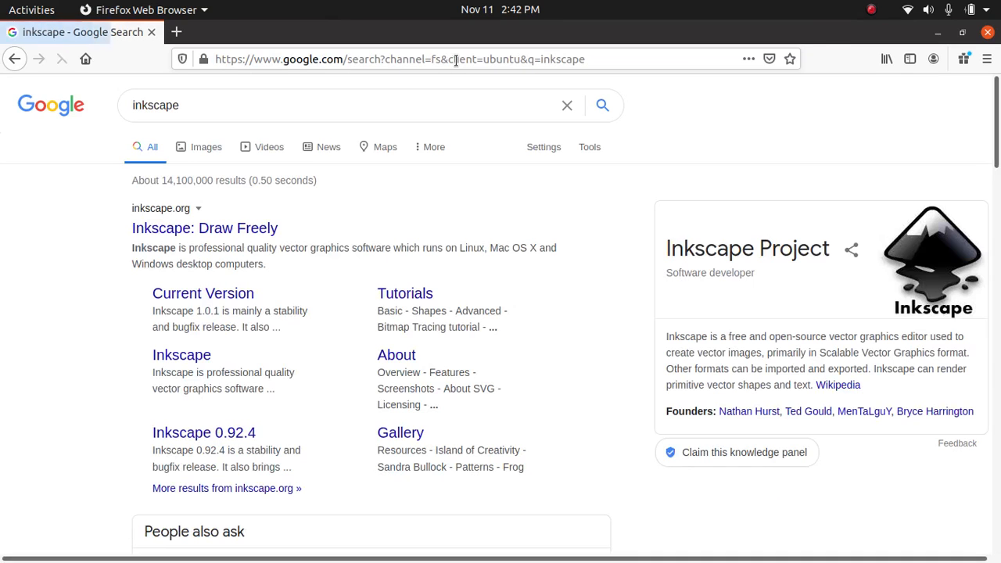
# - Open the official Inkscape website from the search results and view its About page
pyautogui.click(223, 231)
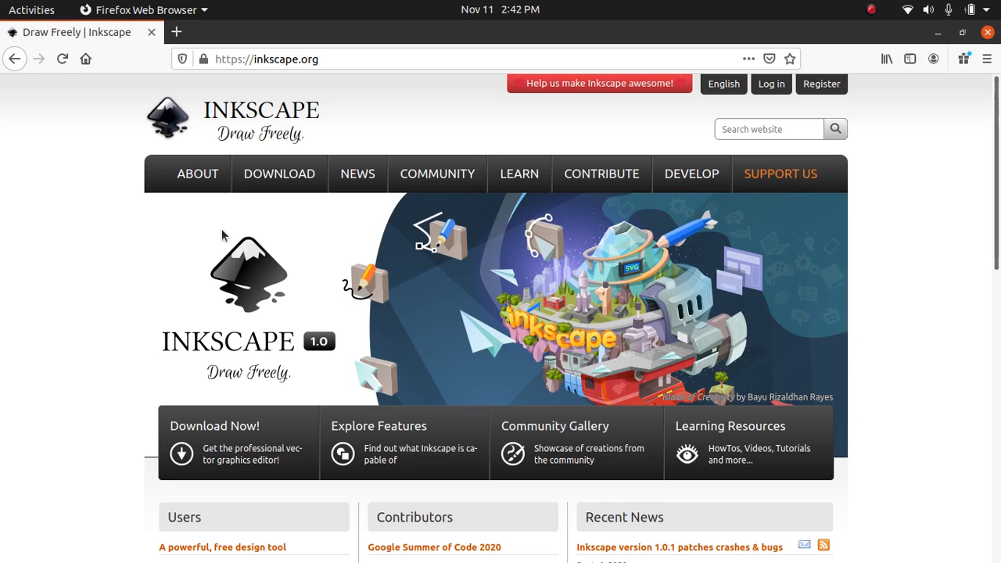
pyautogui.moveTo(196, 173)
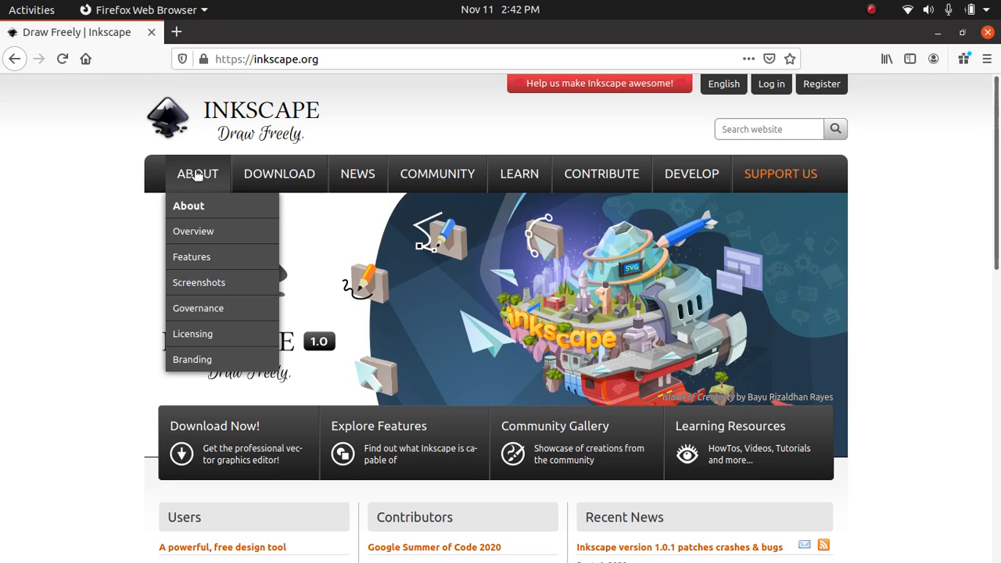
pyautogui.click(216, 206)
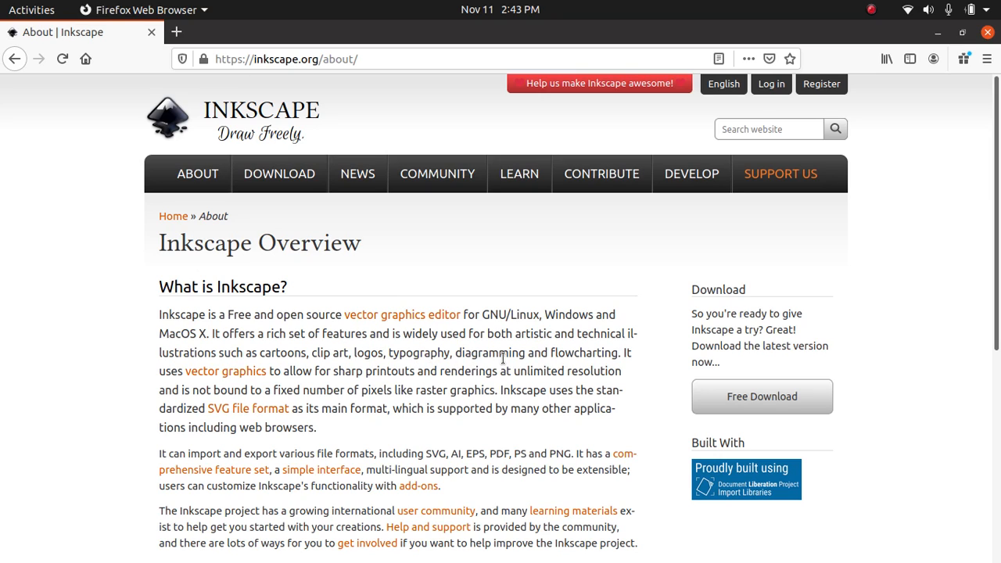
# - Go to the current version's download page and view the Windows download options
pyautogui.moveTo(310, 185)
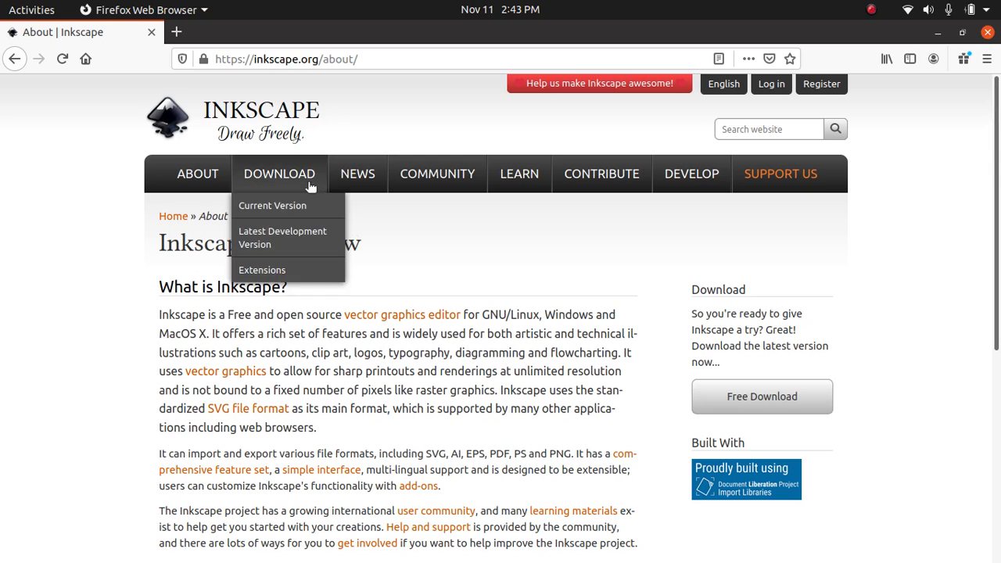
pyautogui.click(323, 209)
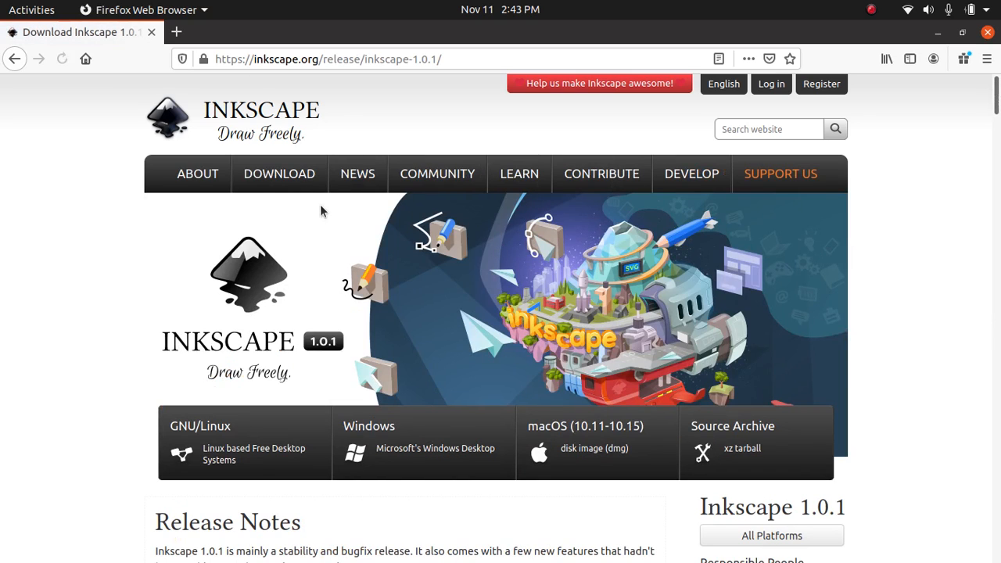
pyautogui.click(446, 423)
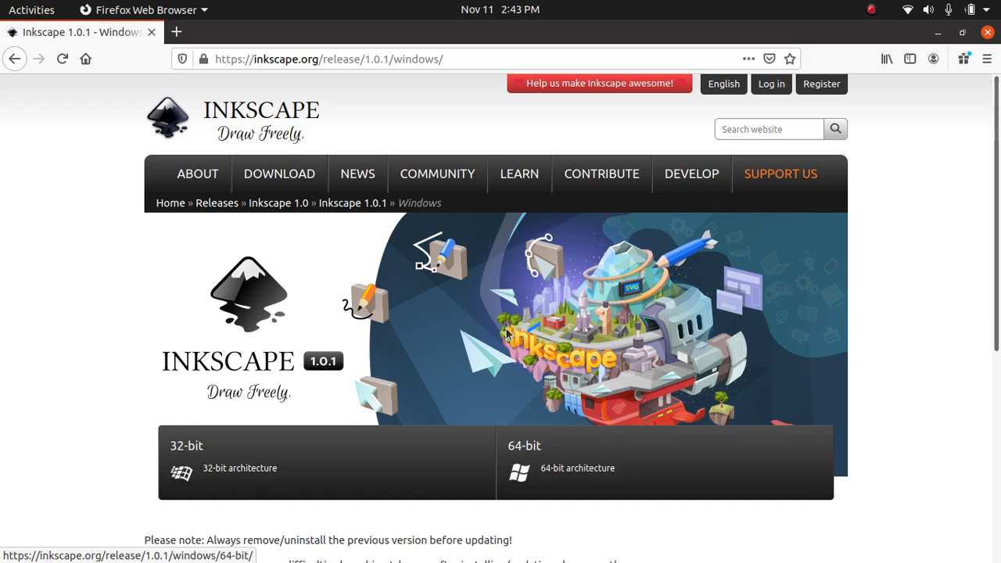
# - Return to the current version's download page and view the GNU/Linux download options
pyautogui.moveTo(283, 184)
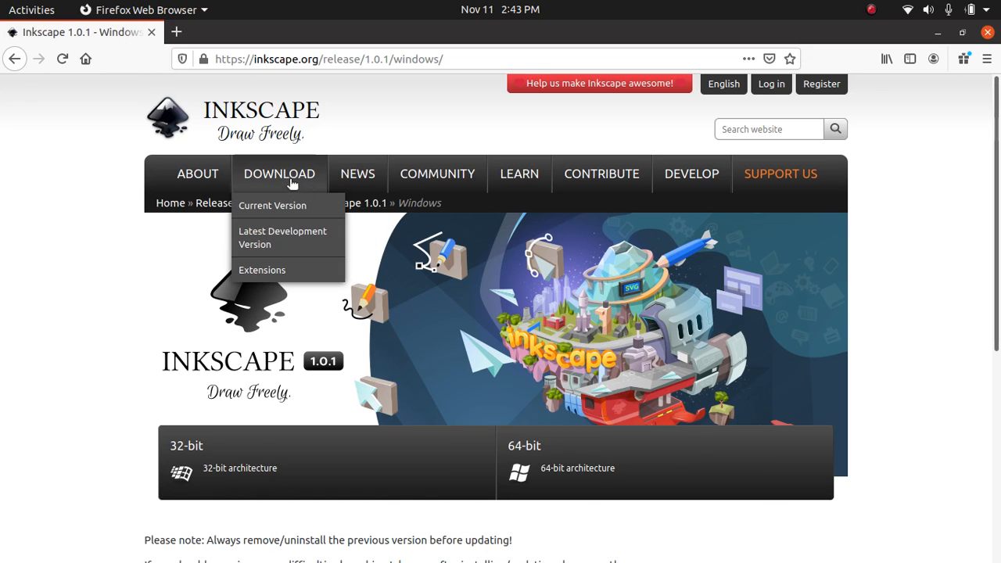
pyautogui.click(324, 208)
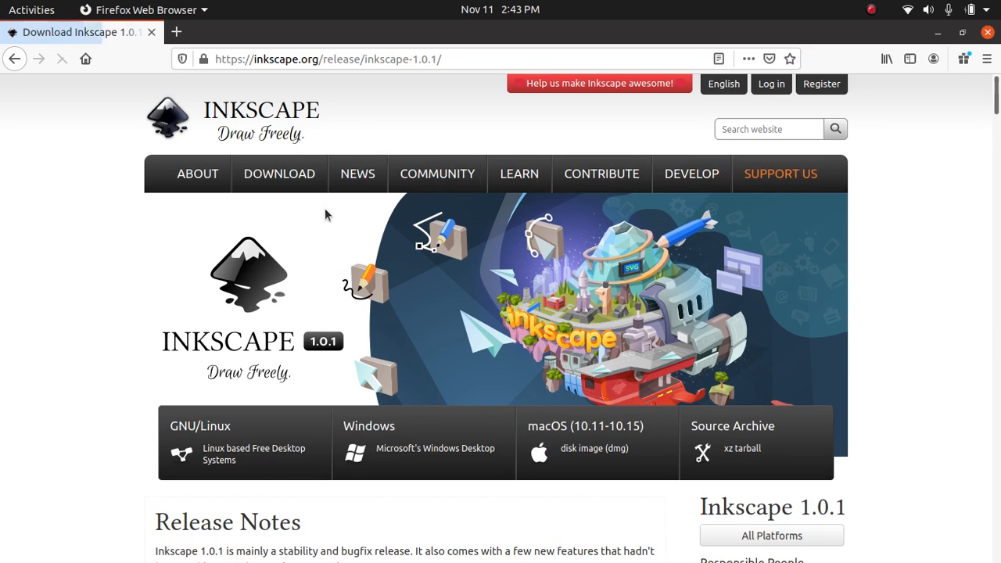
pyautogui.click(258, 423)
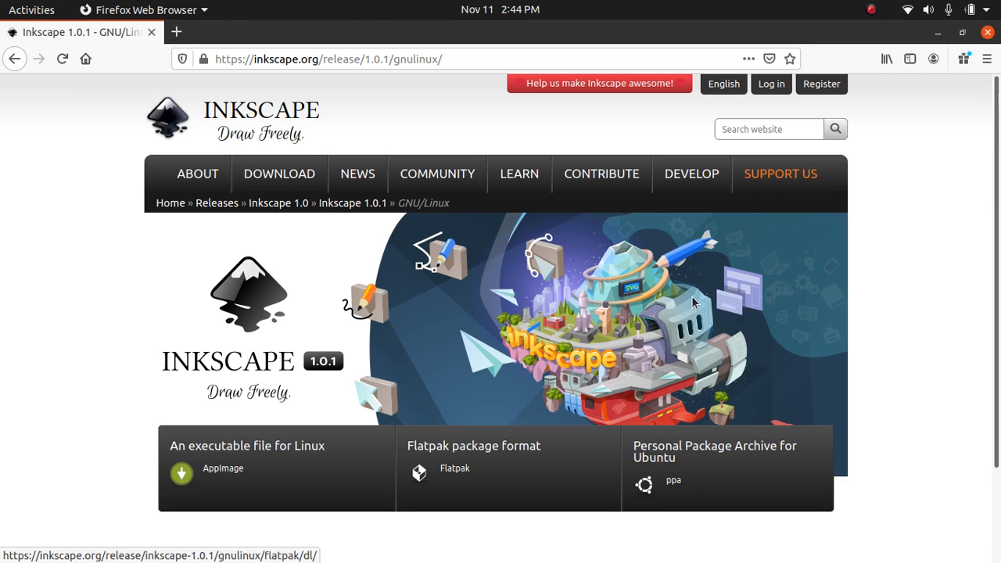
# - Minimize the browser and launch Inkscape with a new blank document
pyautogui.click(940, 35)
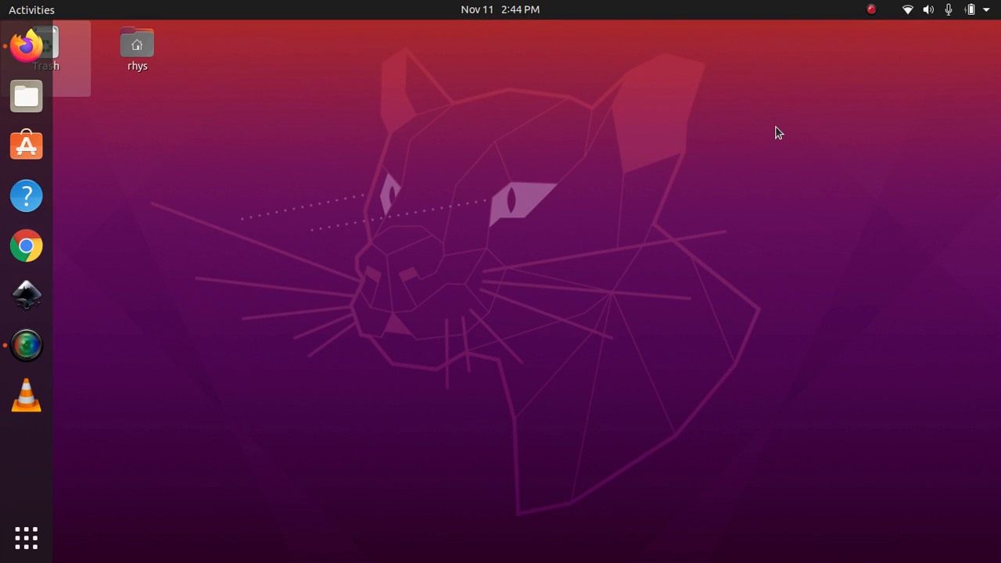
pyautogui.press('super+a')
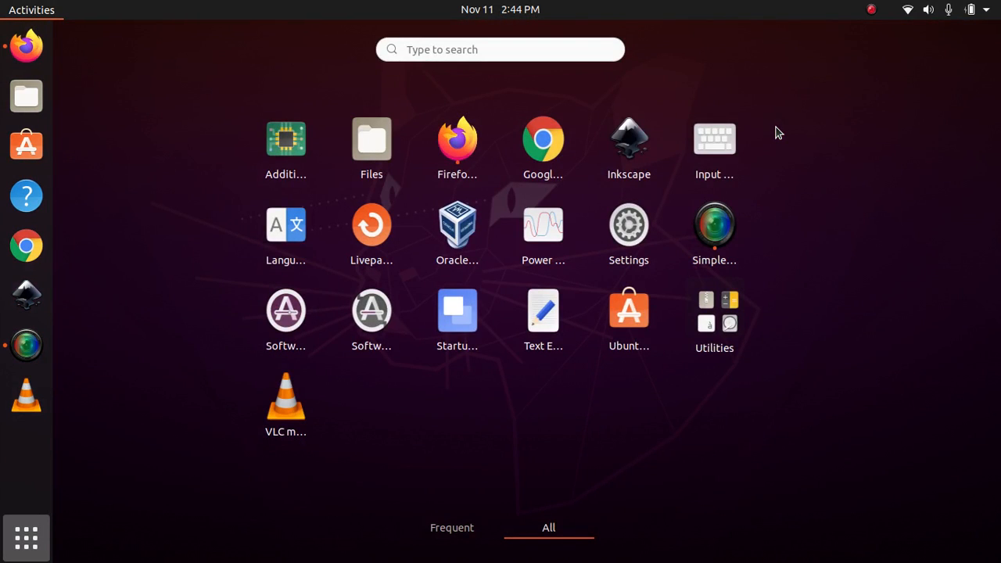
pyautogui.click(634, 140)
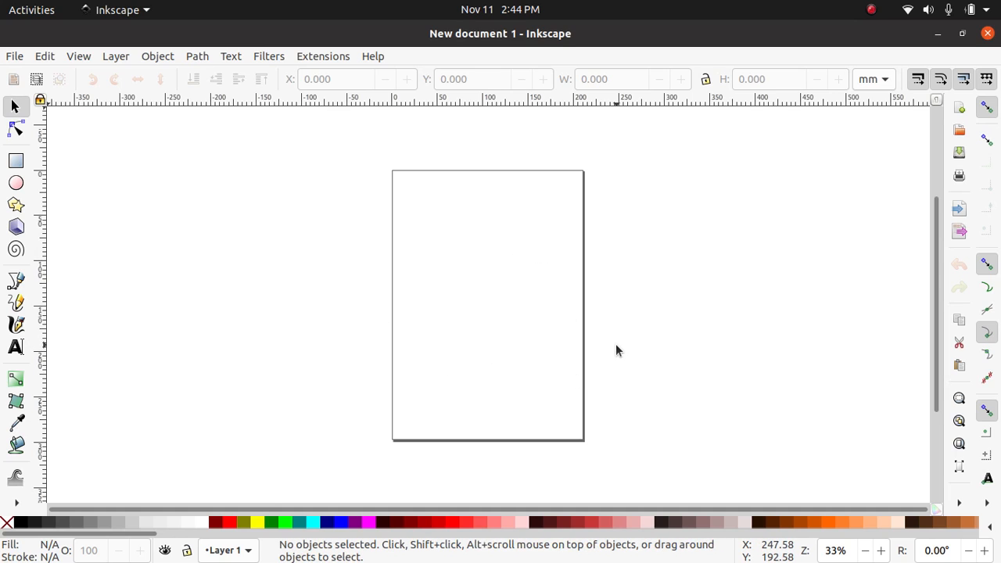
# - Zoom in and out repeatedly on the blank page to examine the canvas at different magnifications
pyautogui.press('+')
pyautogui.press('+')
pyautogui.press('+')
pyautogui.press('+')
pyautogui.press('+')
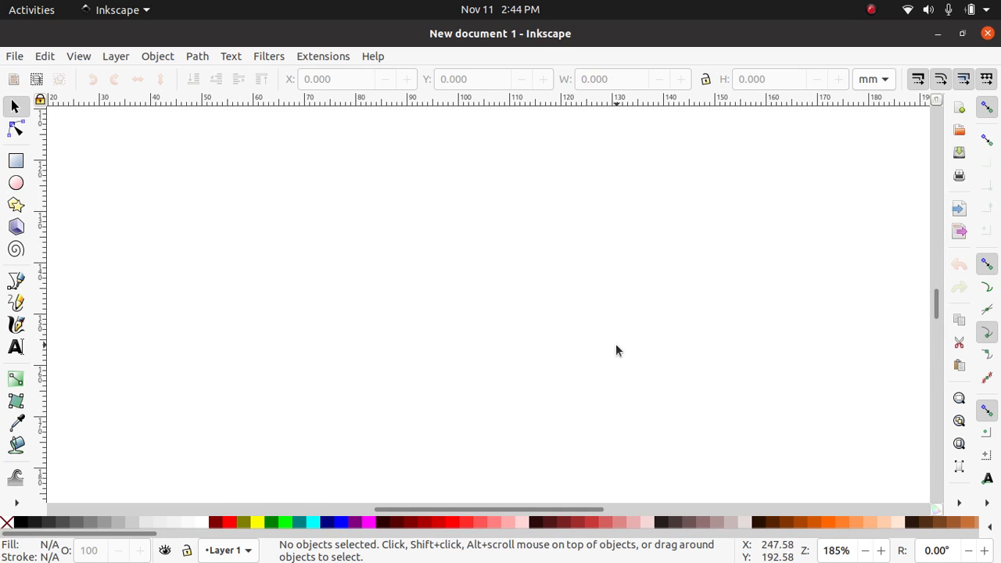
pyautogui.press('-')
pyautogui.press('-')
pyautogui.press('-')
pyautogui.press('-')
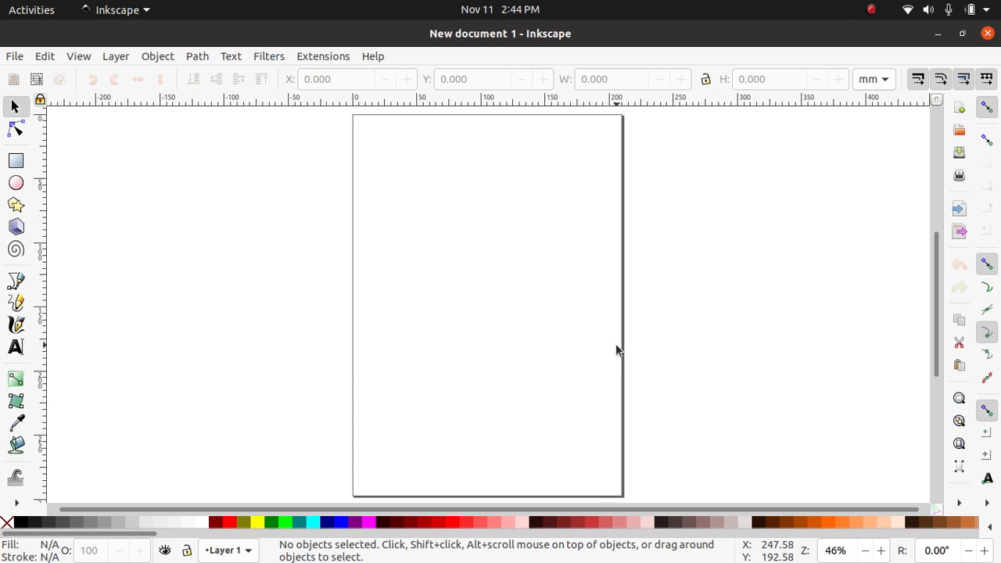
pyautogui.press('-')
pyautogui.press('-')
pyautogui.press('+')
pyautogui.press('+')
pyautogui.press('+')
pyautogui.press('-')
pyautogui.press('-')
pyautogui.press('+')
pyautogui.press('+')
pyautogui.press('-')
pyautogui.press('-')
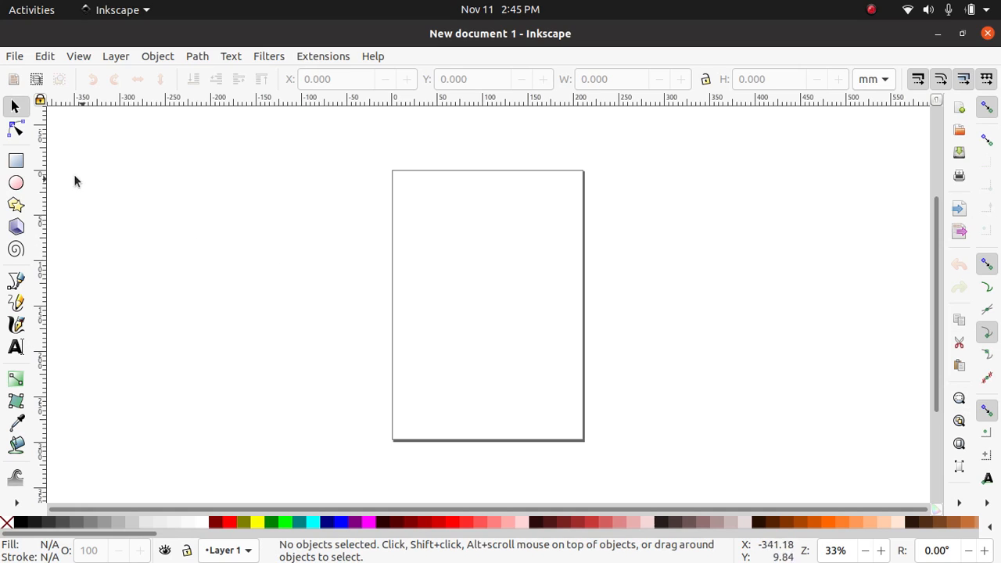
# - Draw a yellow rectangle about 371 by 210 mm overlapping the page's left edge and round its corners
pyautogui.click(14, 161)
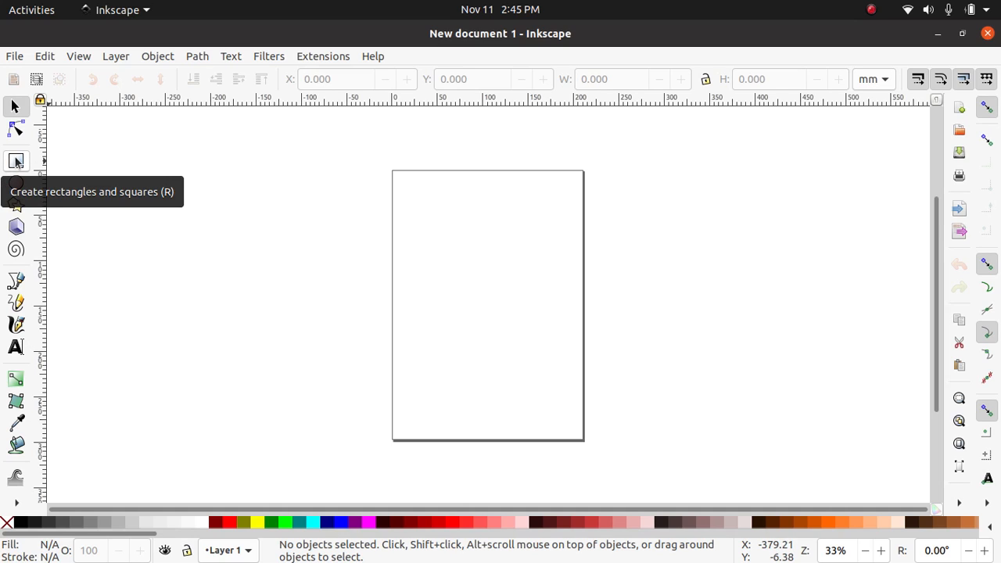
pyautogui.click(16, 161)
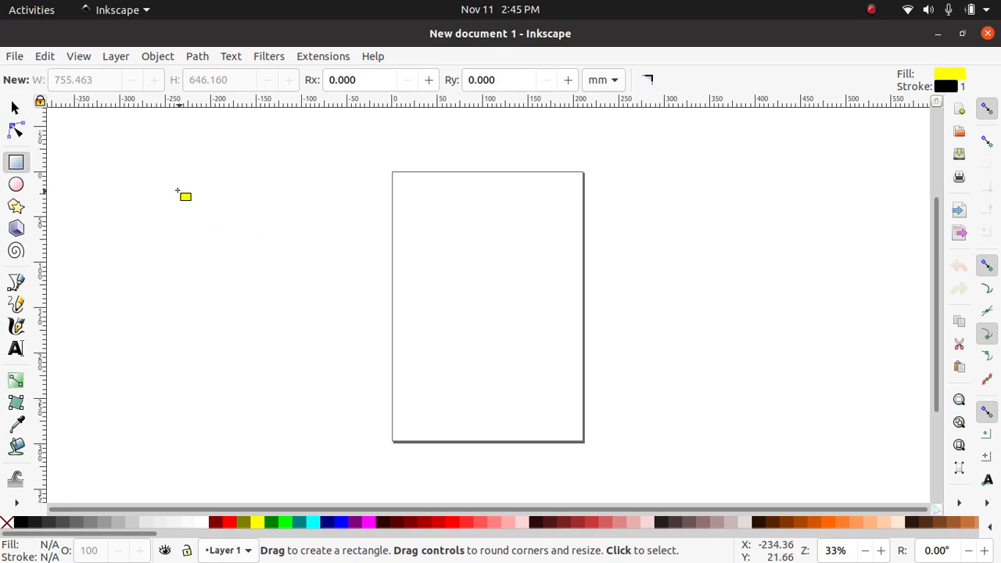
pyautogui.moveTo(159, 190); pyautogui.dragTo(496, 380)
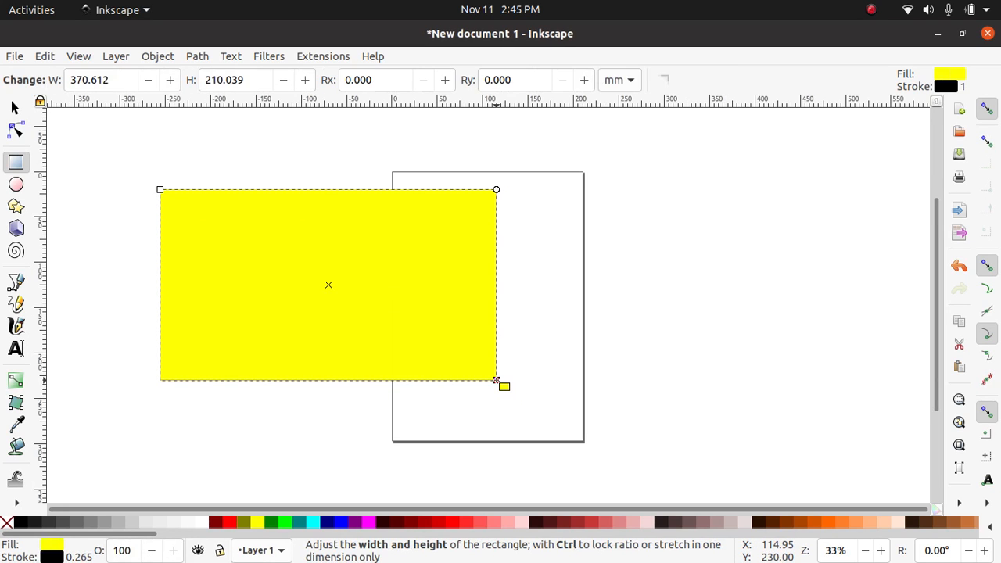
pyautogui.click(16, 132)
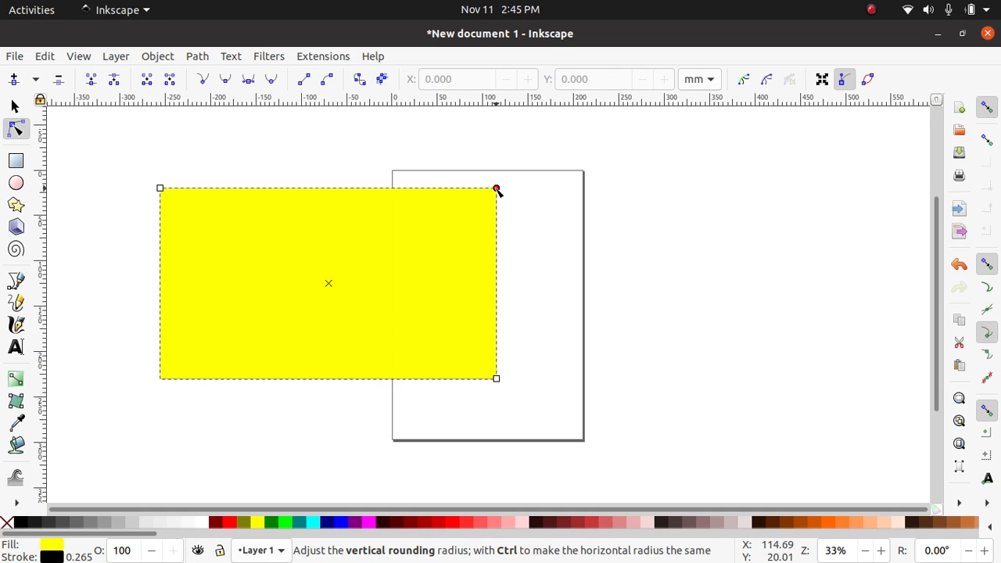
pyautogui.moveTo(497, 190); pyautogui.dragTo(496, 243)
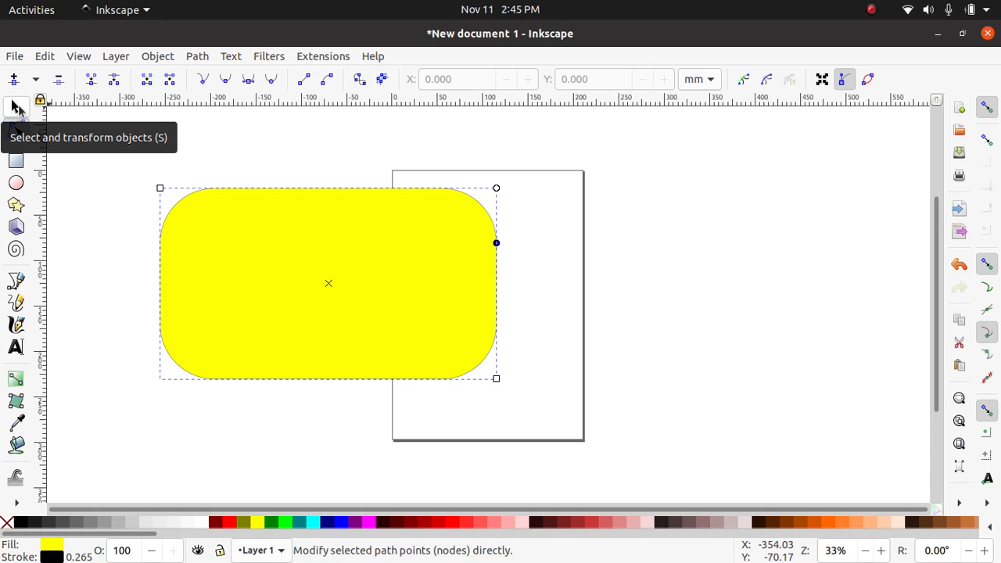
# - Scale the rounded rectangle down to about 168 by 111 mm and move it outside the page, to its right
pyautogui.click(16, 105)
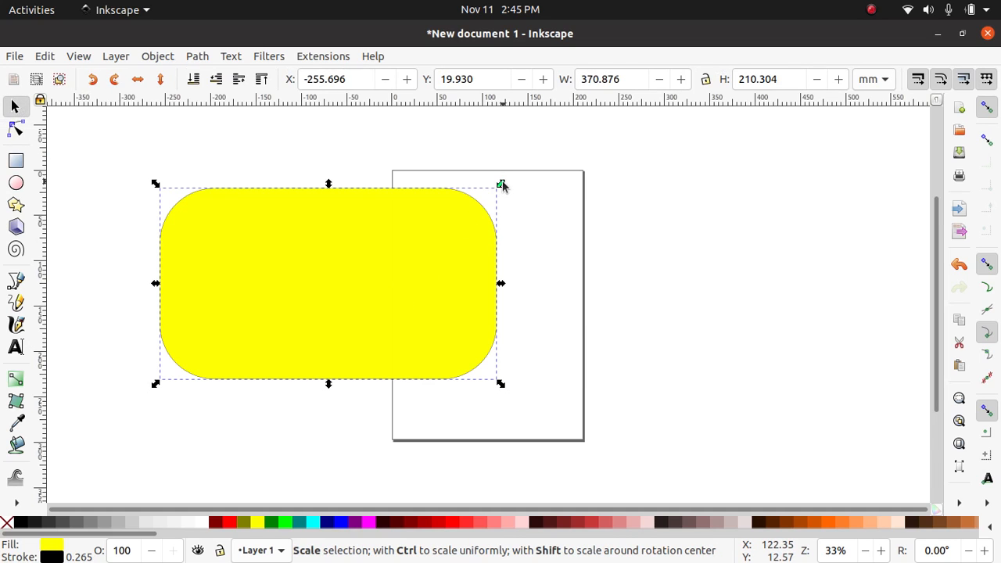
pyautogui.moveTo(502, 185); pyautogui.dragTo(318, 273)
pyautogui.moveTo(232, 324); pyautogui.dragTo(744, 202)
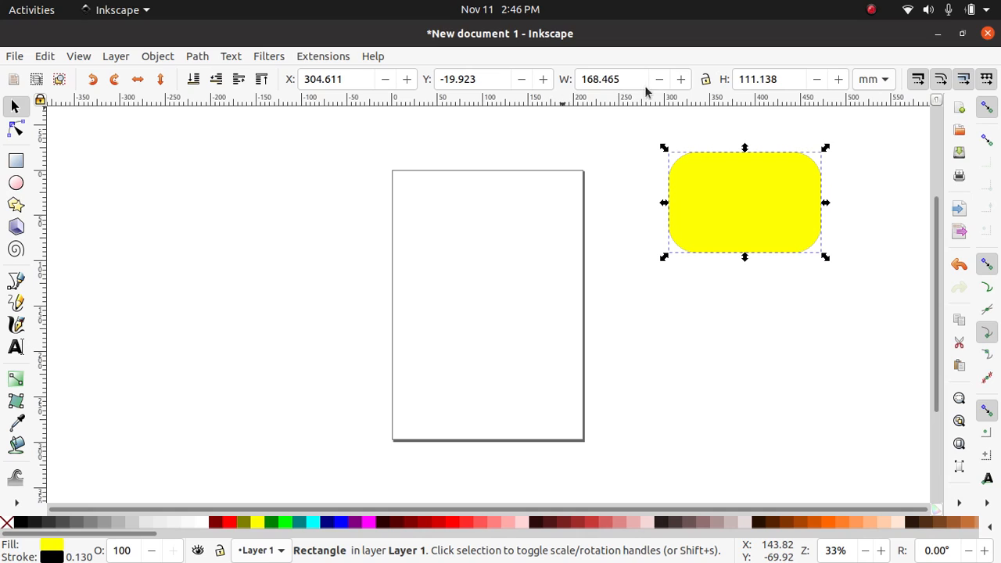
# - Adjust the rounded rectangle's width in small increments to 169.065 mm
pyautogui.click(680, 79)
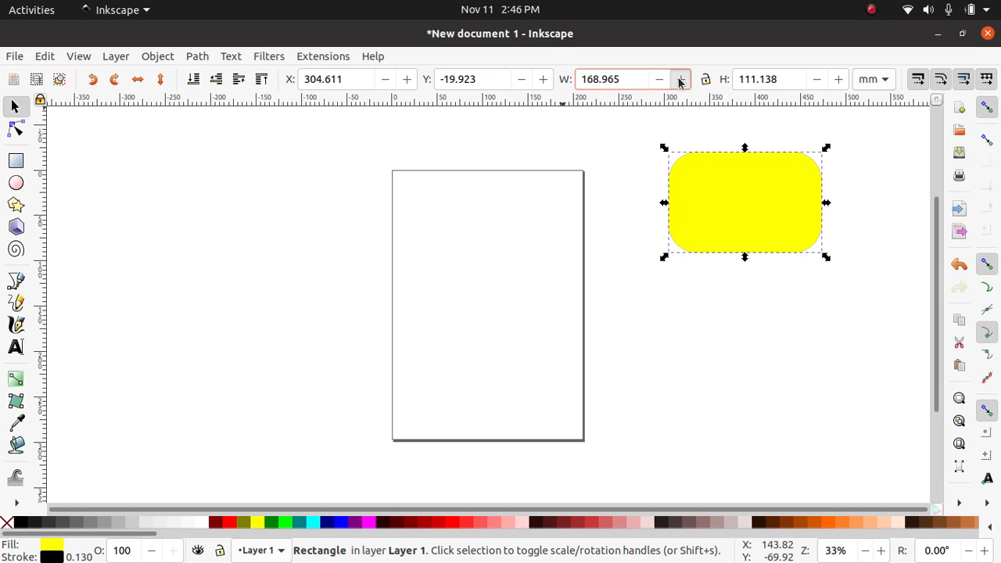
pyautogui.click(680, 79)
pyautogui.click(680, 79)
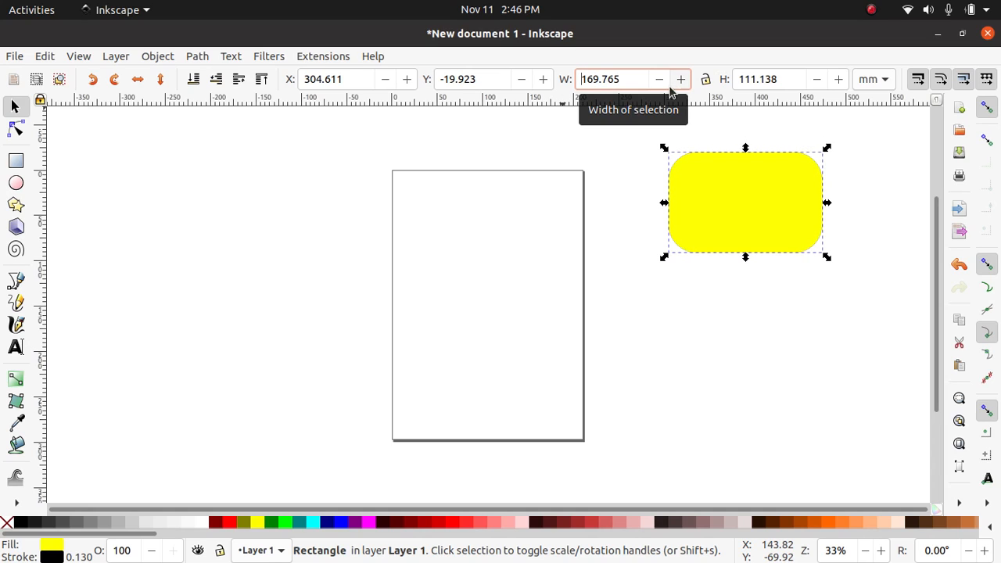
pyautogui.click(661, 83)
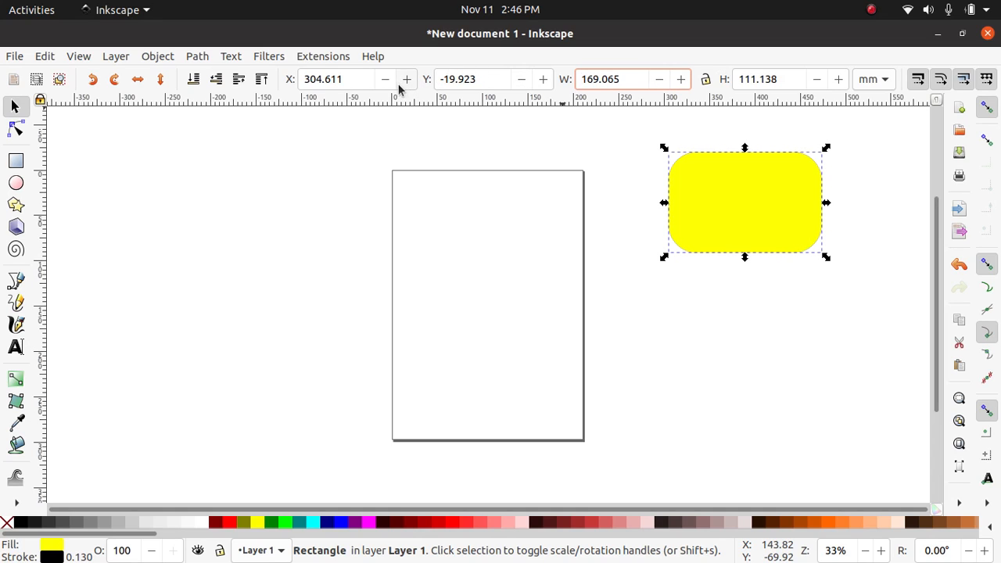
# - Set the rounded rectangle's X and Y positions to 0 mm, aligning it with the page's top-left corner
pyautogui.click(542, 80)
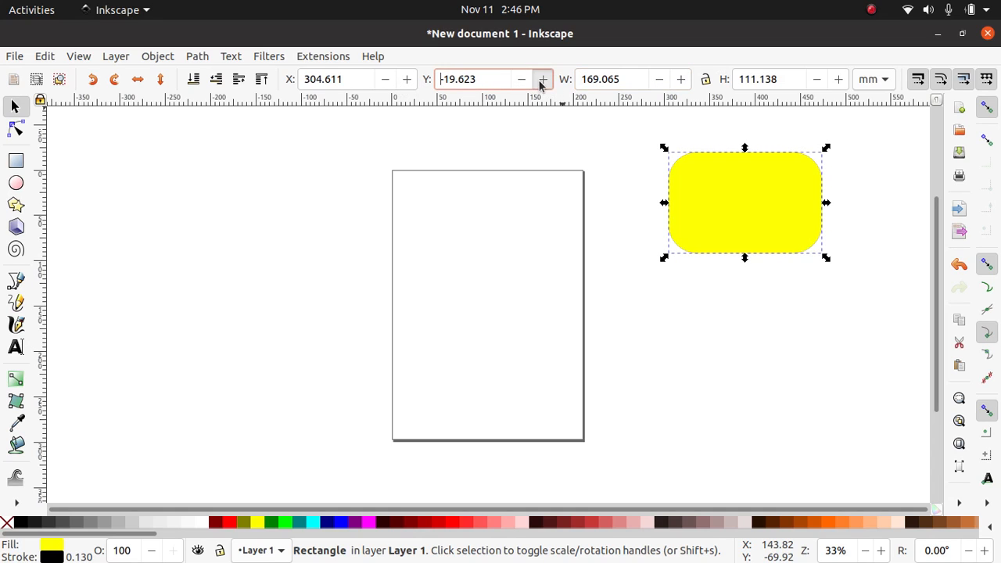
pyautogui.click(542, 80)
pyautogui.tripleClick(492, 79)
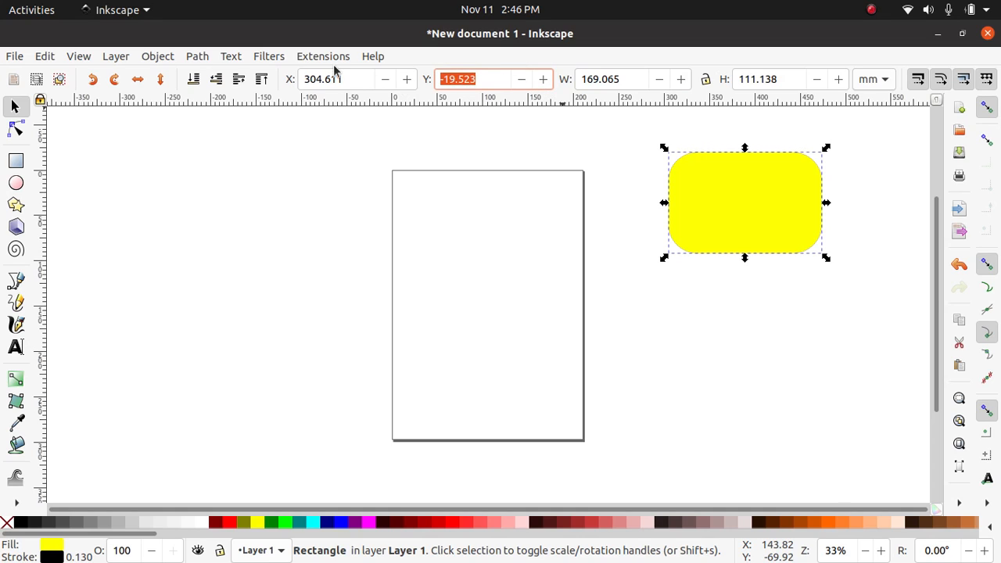
pyautogui.write('0')
pyautogui.press('Return')
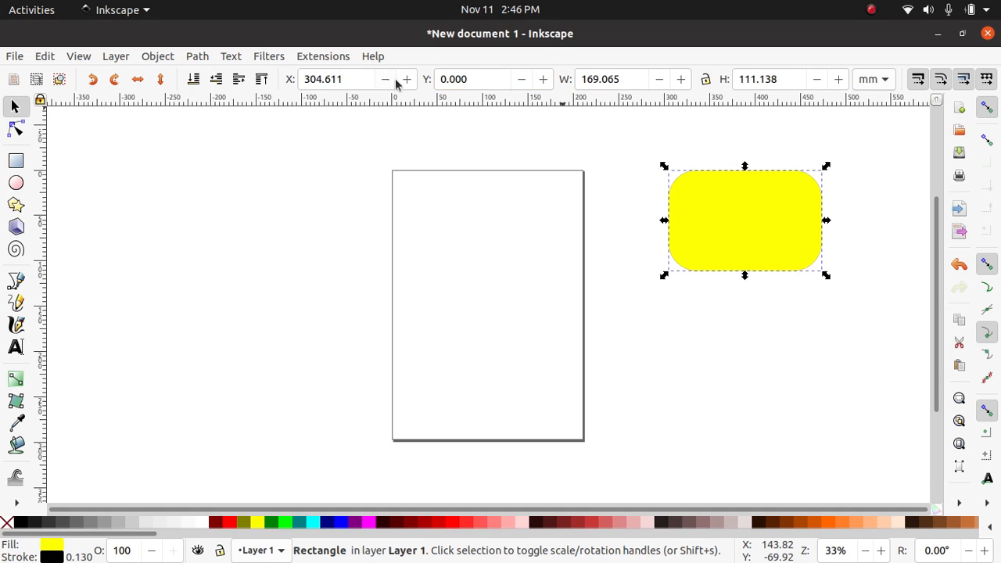
pyautogui.tripleClick(353, 79)
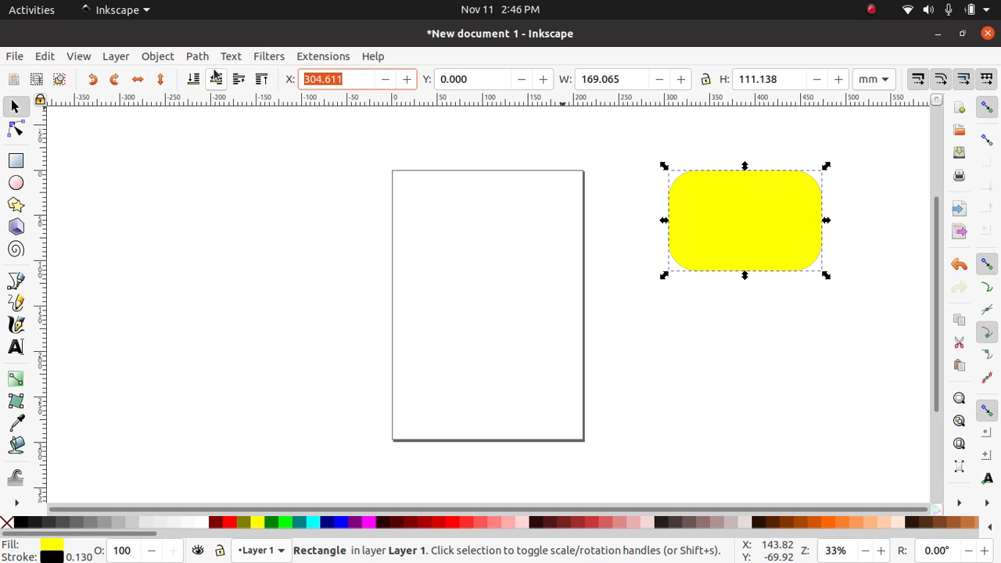
pyautogui.write('0')
pyautogui.press('Return')
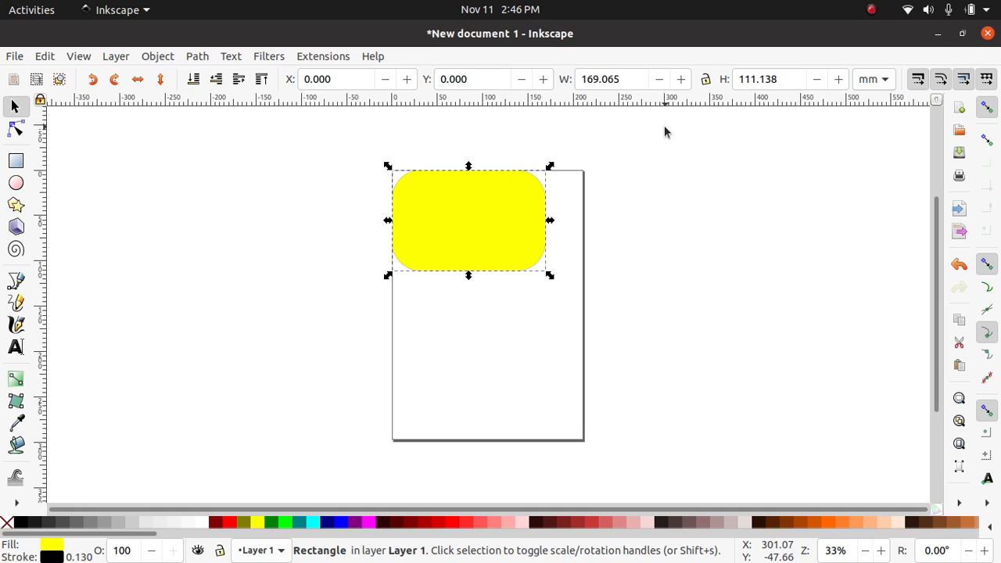
# - Set the rounded rectangle's width to 500 mm and its height to 300 mm
pyautogui.doubleClick(626, 79)
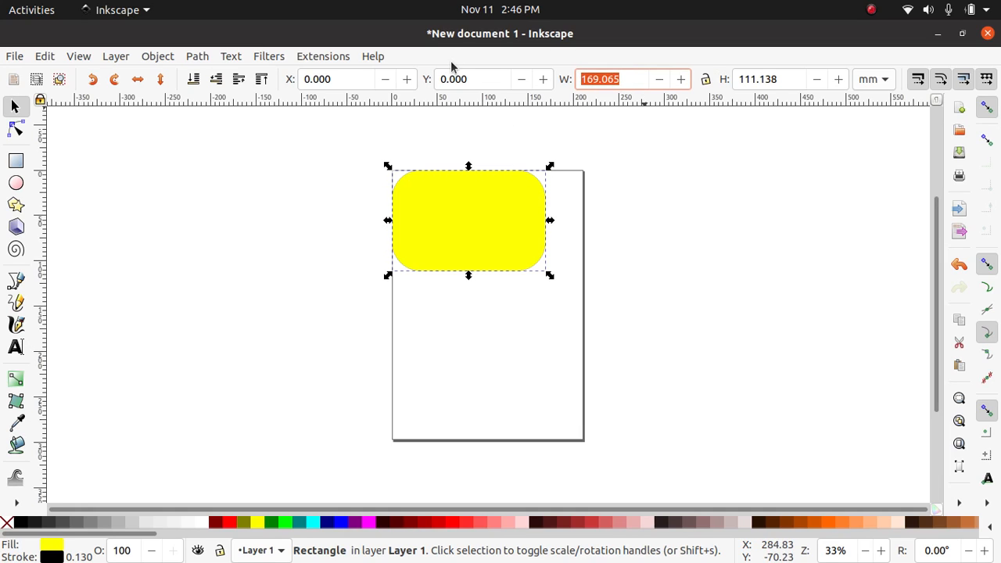
pyautogui.write('500')
pyautogui.press('Return')
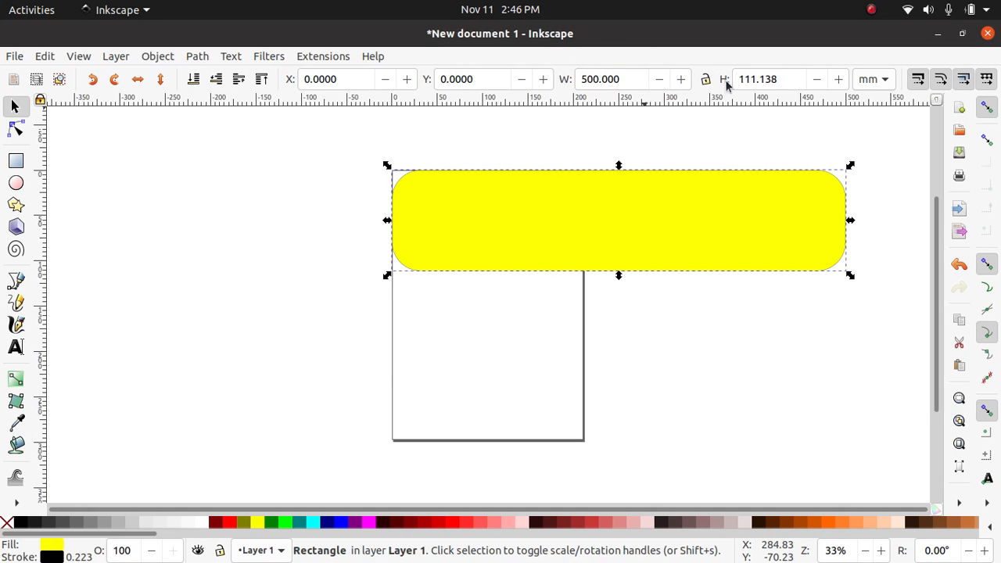
pyautogui.doubleClick(794, 84)
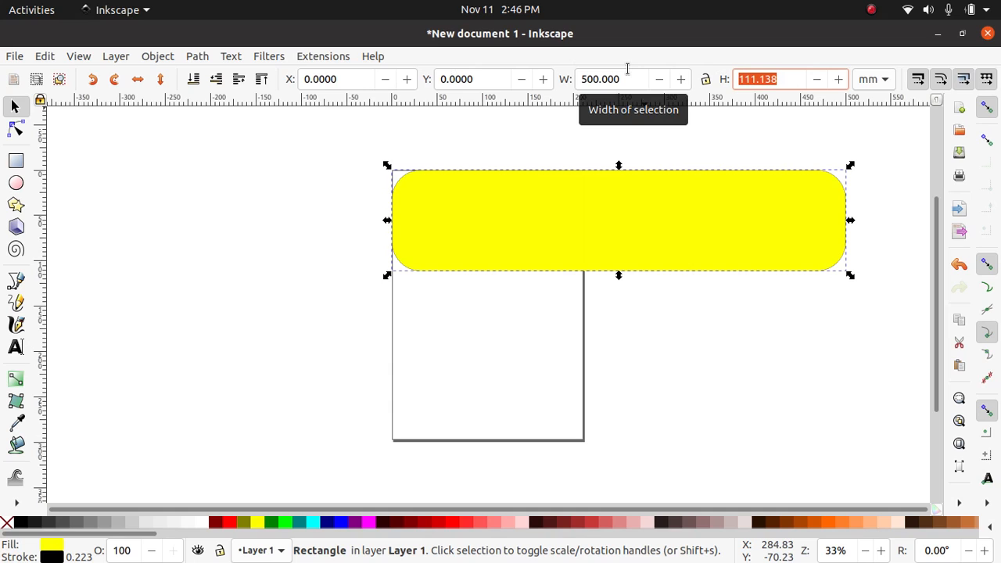
pyautogui.write('300')
pyautogui.press('Return')
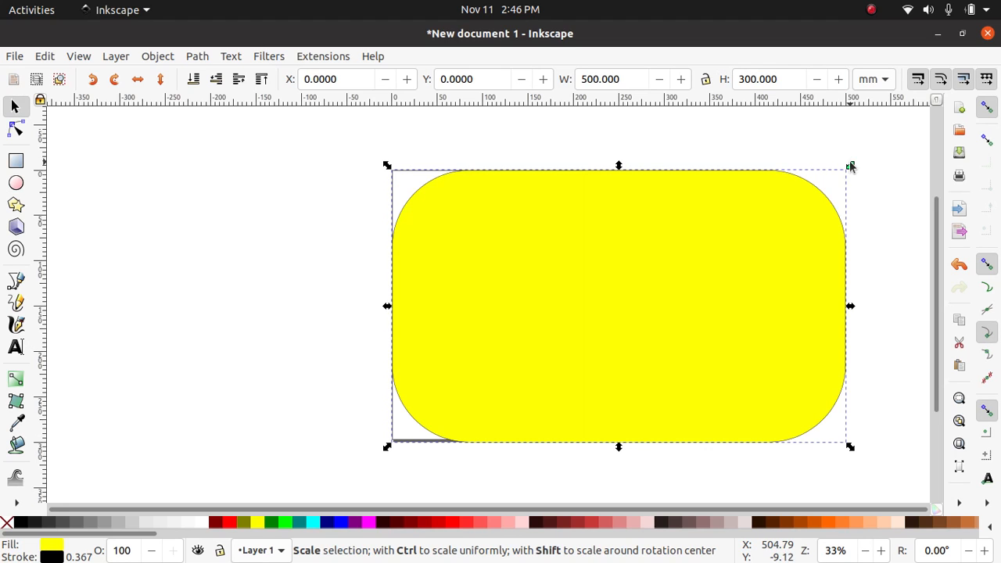
# - Scale the rounded rectangle down to about 147 by 106 mm and move it outside the page, to its upper right
pyautogui.moveTo(851, 166); pyautogui.dragTo(529, 337)
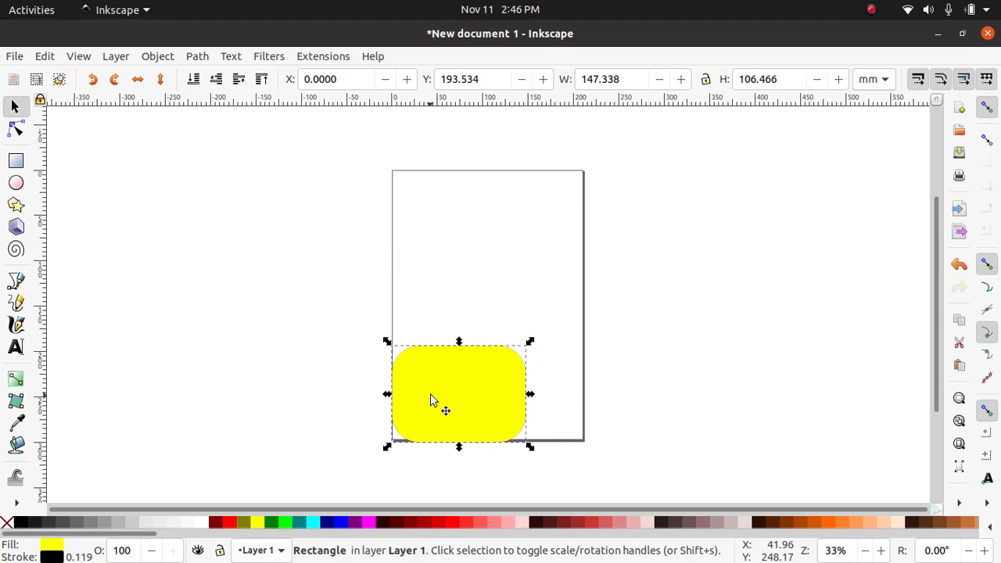
pyautogui.moveTo(433, 400); pyautogui.dragTo(789, 177)
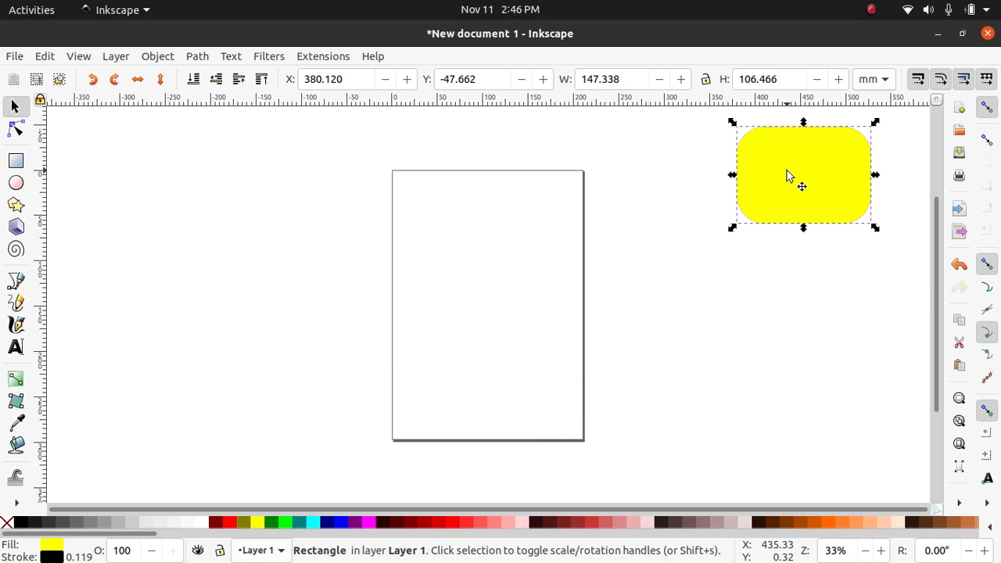
# - Draw a circle about 169 by 171 mm around its starting point and place it left of the page
pyautogui.click(17, 184)
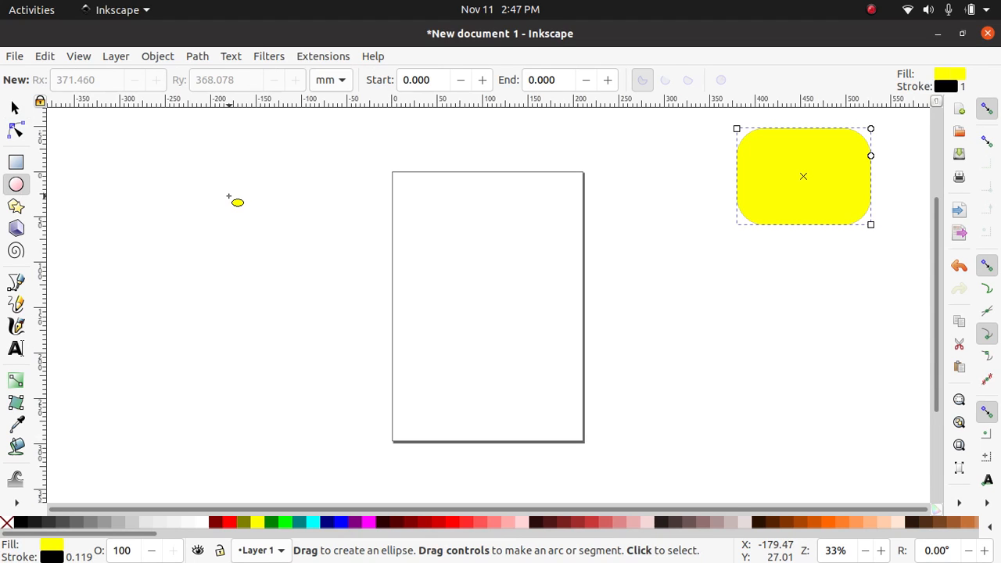
pyautogui.press('shift')
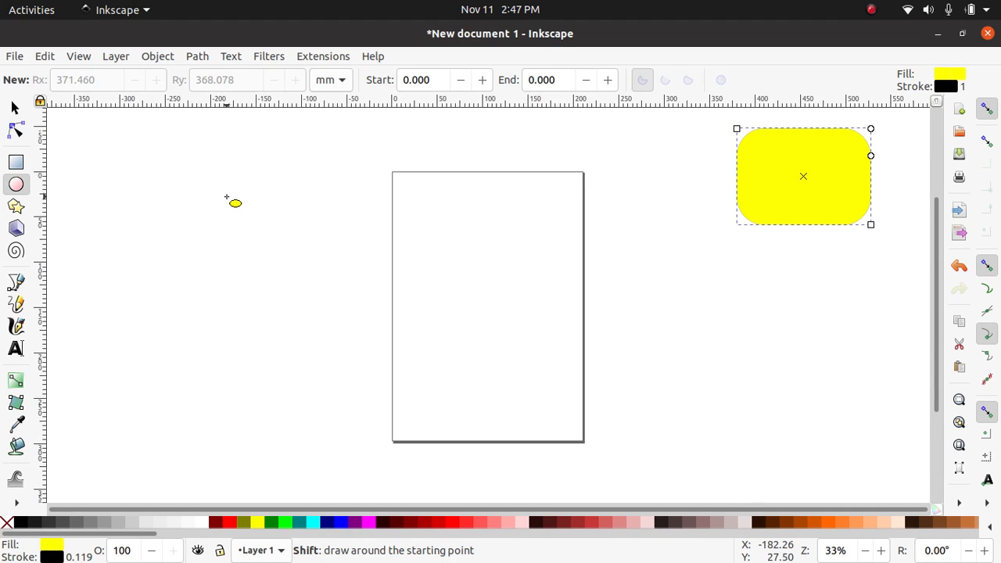
pyautogui.moveTo(226, 197)
pyautogui.mouseDown()
pyautogui.moveTo(271, 283)
pyautogui.moveTo(303, 288)
pyautogui.moveTo(285, 253)
pyautogui.moveTo(294, 274)
pyautogui.moveTo(317, 280)
pyautogui.moveTo(304, 276)
pyautogui.mouseUp()
pyautogui.click(13, 107)
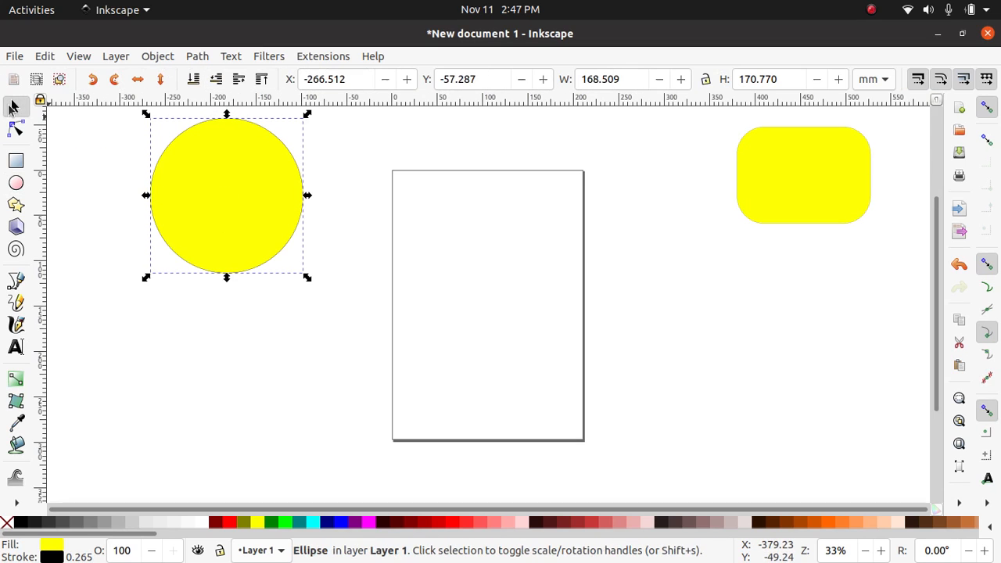
pyautogui.moveTo(212, 183); pyautogui.dragTo(210, 269)
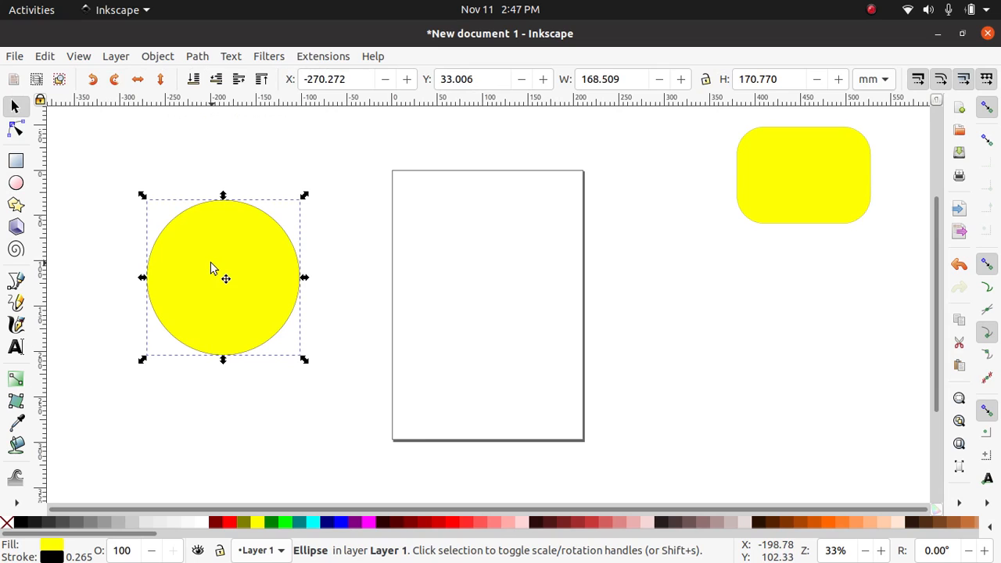
# - Try red and lime fills on the circle, and finally fill it with dark green
pyautogui.click(229, 522)
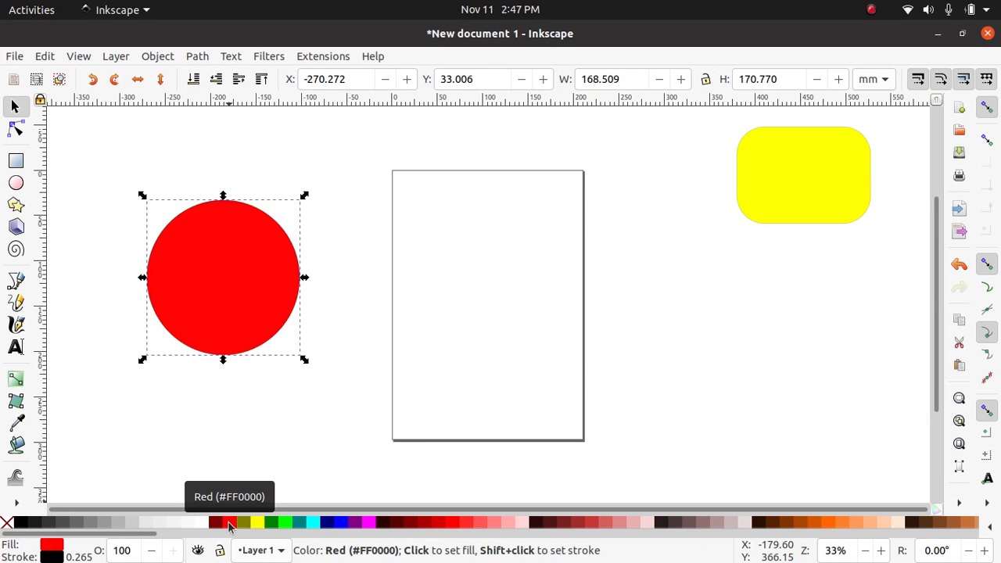
pyautogui.click(286, 522)
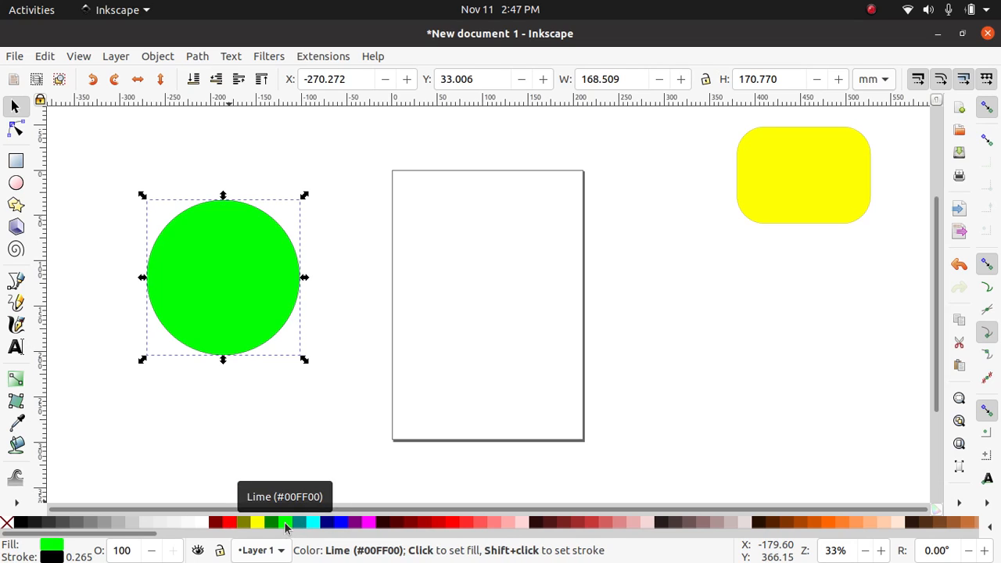
pyautogui.click(368, 523)
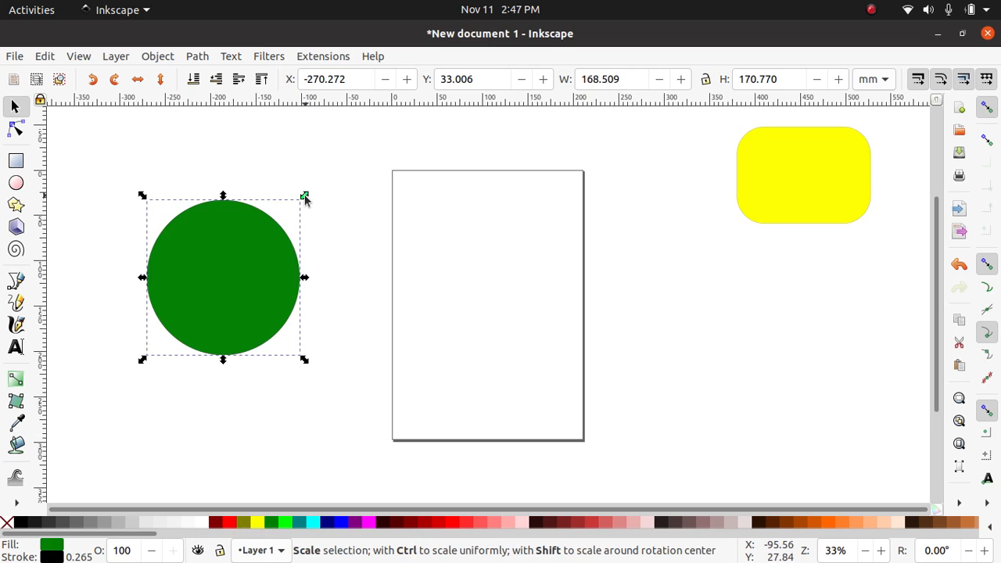
# - Scale the green circle down to about 53 by 51 mm and move it just below the yellow rectangle
pyautogui.moveTo(305, 198); pyautogui.dragTo(864, 262)
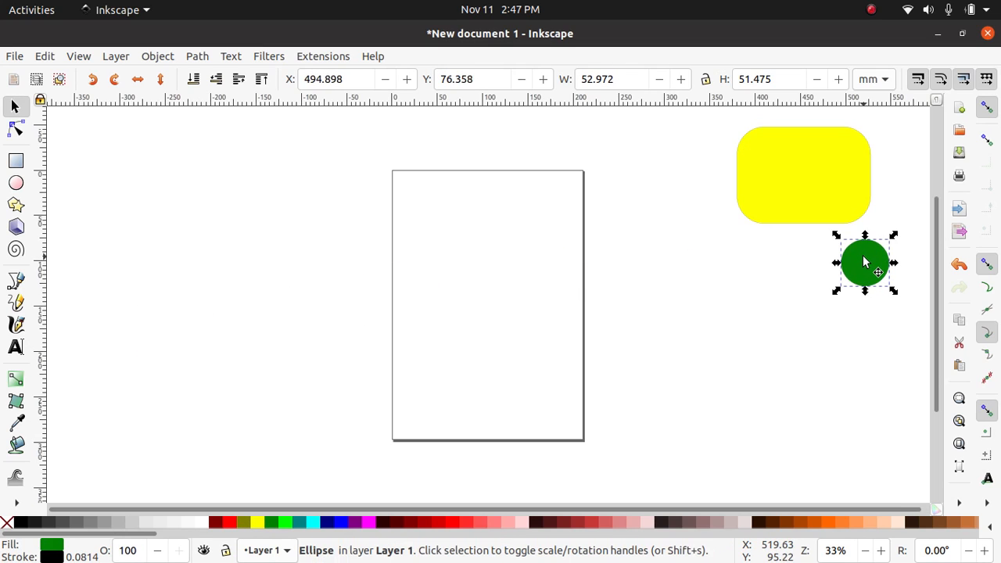
# - Draw a five-cornered star about 167 by 174 mm with spoke ratio 0.500 and place it left of the page
pyautogui.click(17, 205)
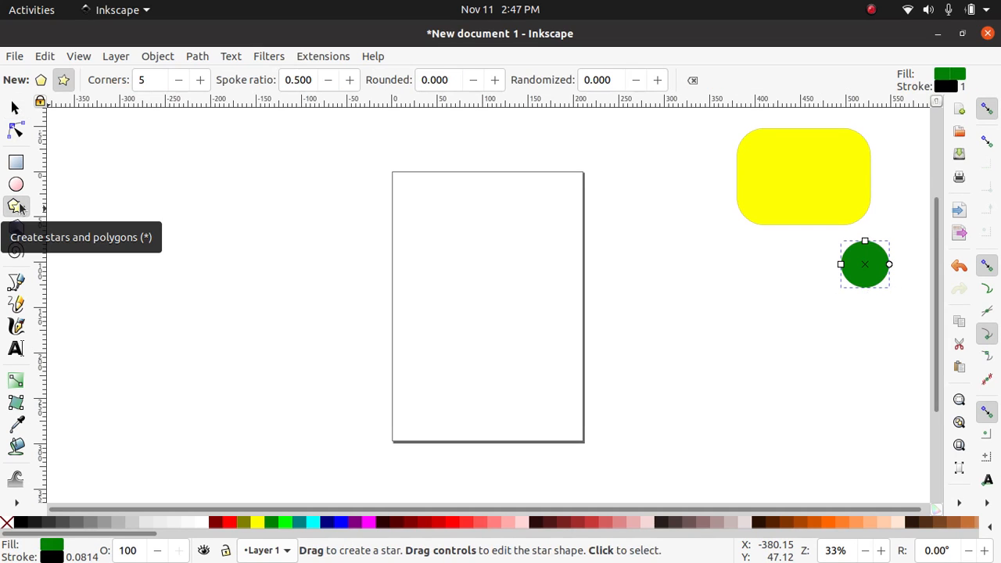
pyautogui.click(64, 80)
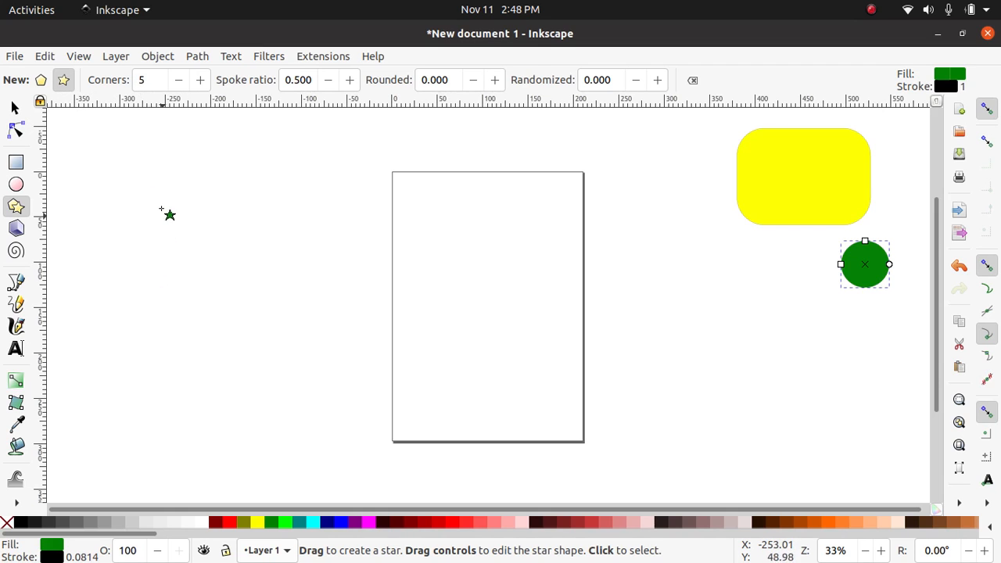
pyautogui.moveTo(159, 205); pyautogui.dragTo(225, 255)
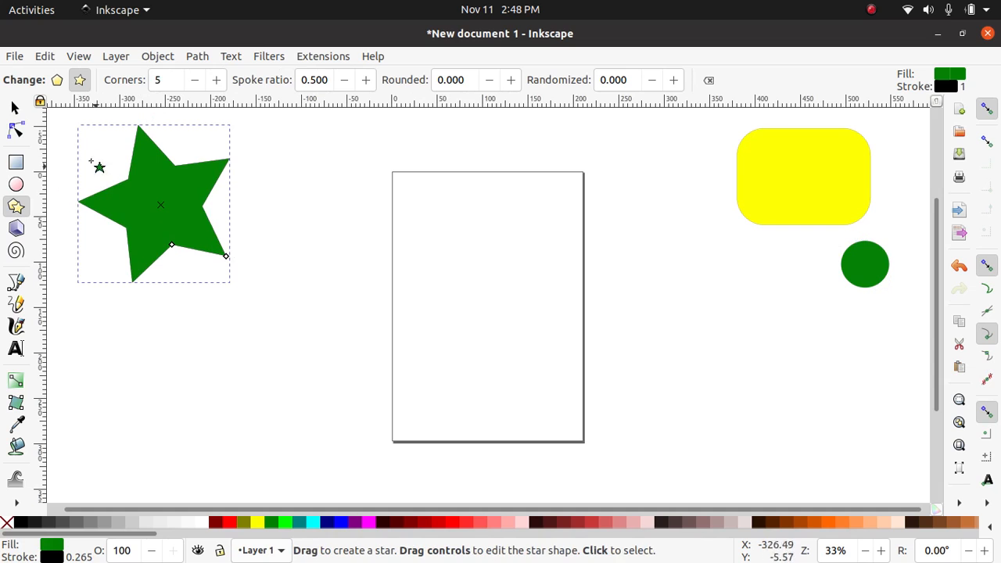
pyautogui.click(15, 109)
pyautogui.moveTo(174, 206); pyautogui.dragTo(236, 291)
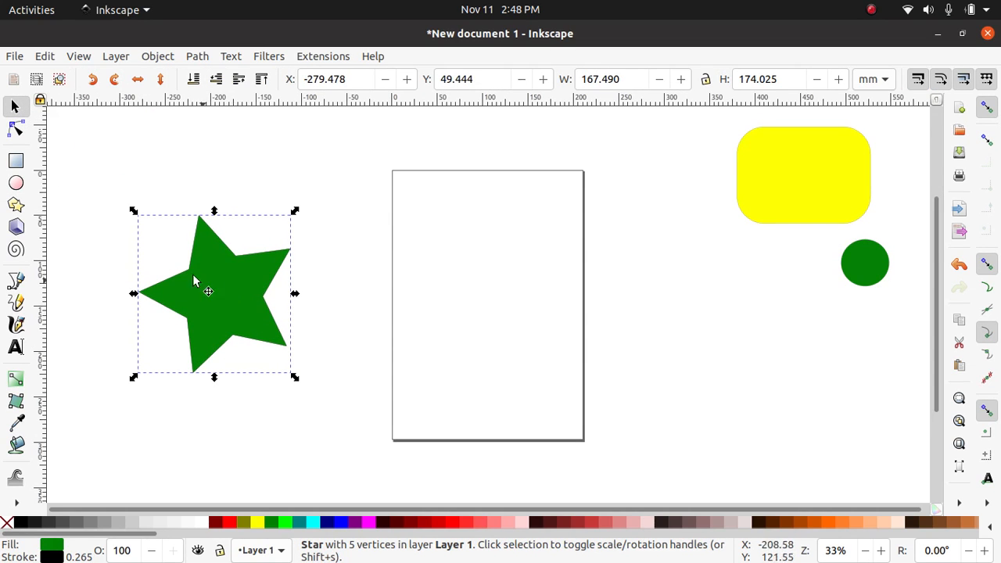
# - Increase the star's number of corners to 16
pyautogui.click(19, 208)
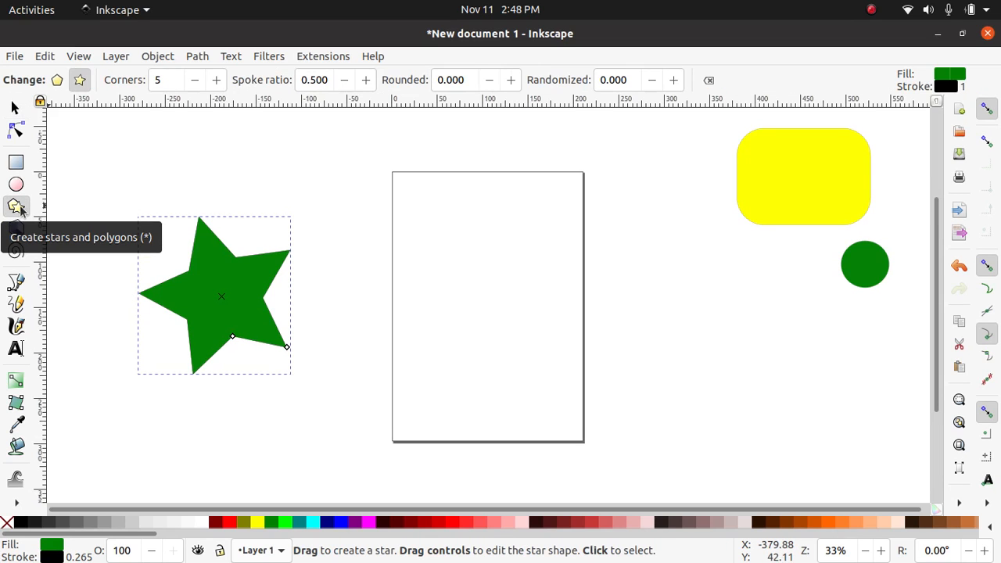
pyautogui.click(219, 81)
pyautogui.click(219, 81)
pyautogui.click(219, 82)
pyautogui.click(219, 82)
pyautogui.click(219, 82)
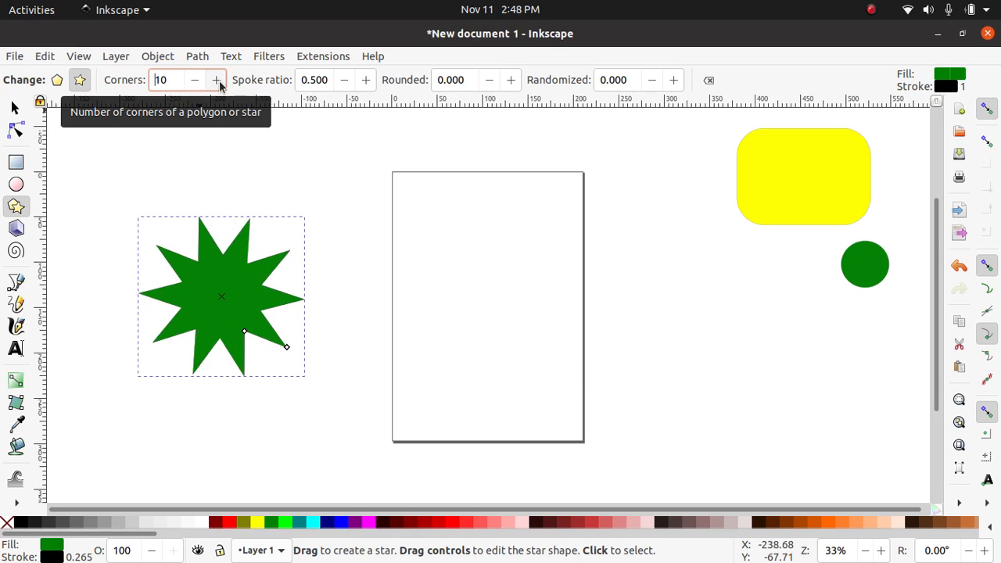
pyautogui.click(216, 80)
pyautogui.click(217, 80)
pyautogui.click(216, 80)
pyautogui.click(217, 80)
pyautogui.click(216, 80)
pyautogui.click(217, 80)
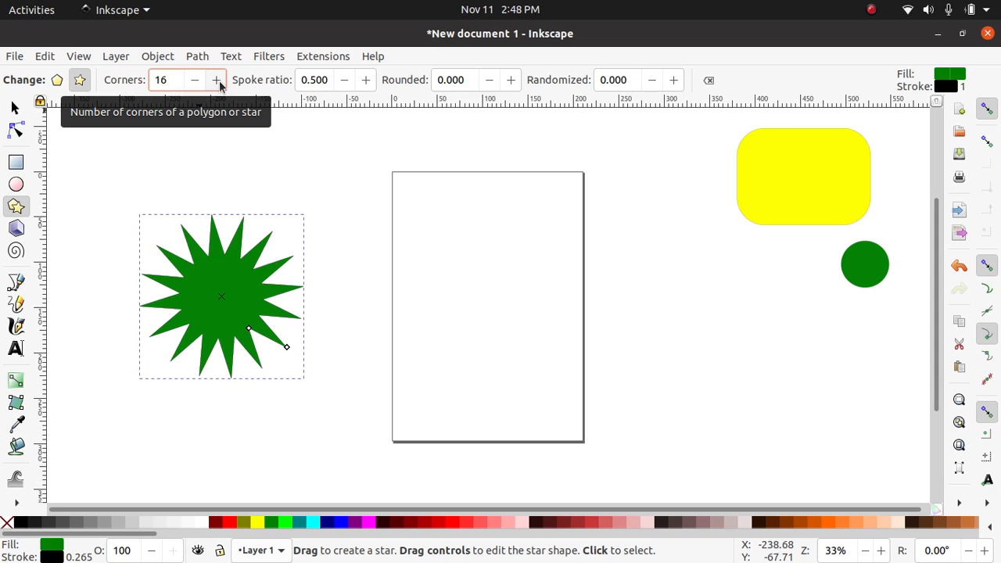
# - Reduce the star's number of corners to 3
pyautogui.click(194, 82)
pyautogui.click(194, 82)
pyautogui.click(194, 82)
pyautogui.click(194, 81)
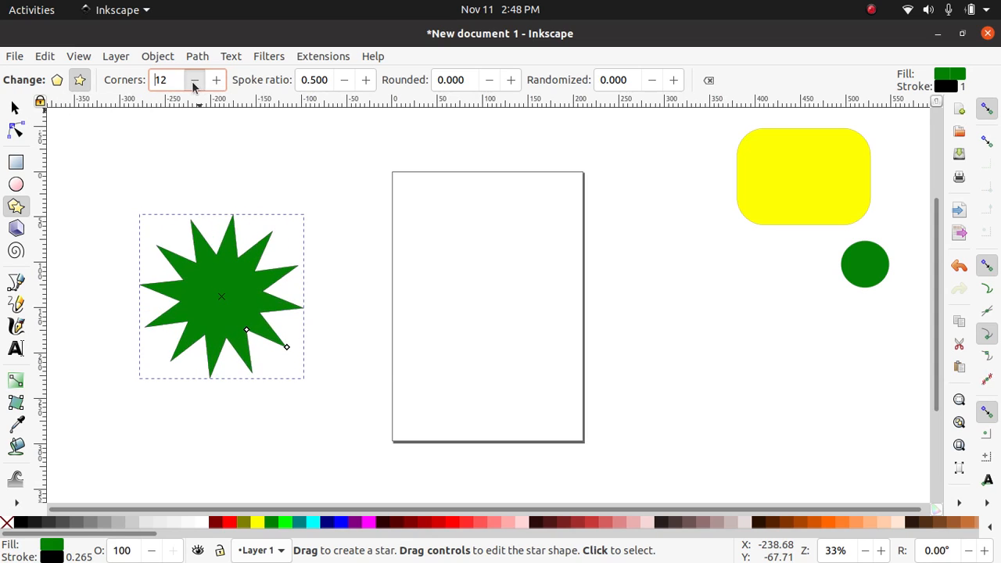
pyautogui.click(194, 81)
pyautogui.click(194, 82)
pyautogui.click(194, 82)
pyautogui.click(194, 81)
pyautogui.click(194, 81)
pyautogui.click(194, 81)
pyautogui.click(194, 81)
pyautogui.click(194, 81)
pyautogui.click(194, 81)
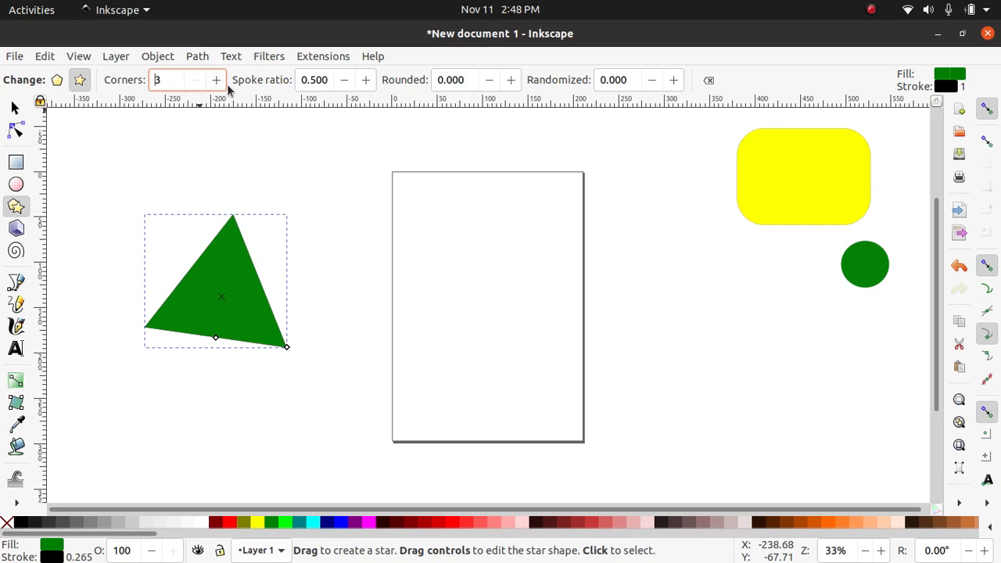
# - Raise the star's number of corners to 8 and bring it back down to 5
pyautogui.click(219, 81)
pyautogui.click(218, 81)
pyautogui.click(218, 82)
pyautogui.click(216, 81)
pyautogui.click(216, 82)
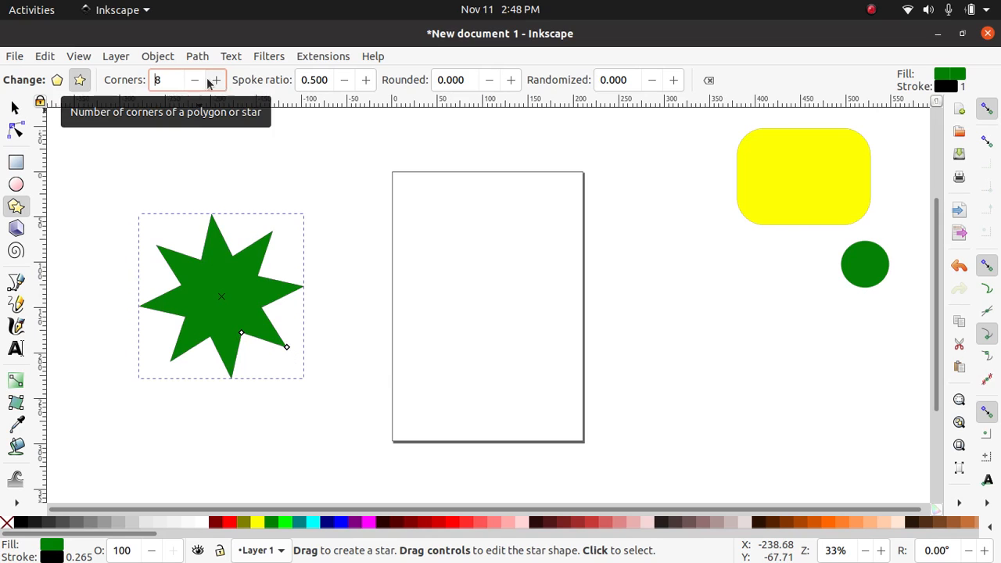
pyautogui.click(195, 81)
pyautogui.click(195, 81)
pyautogui.click(195, 81)
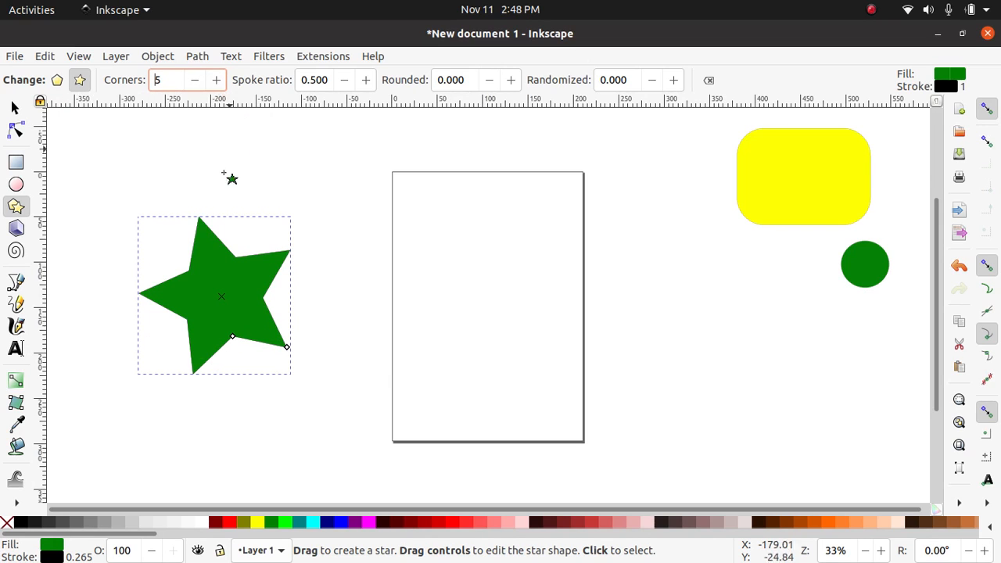
# - Move the star to the right of the page, below the yellow rectangle and beside the green circle
pyautogui.click(14, 107)
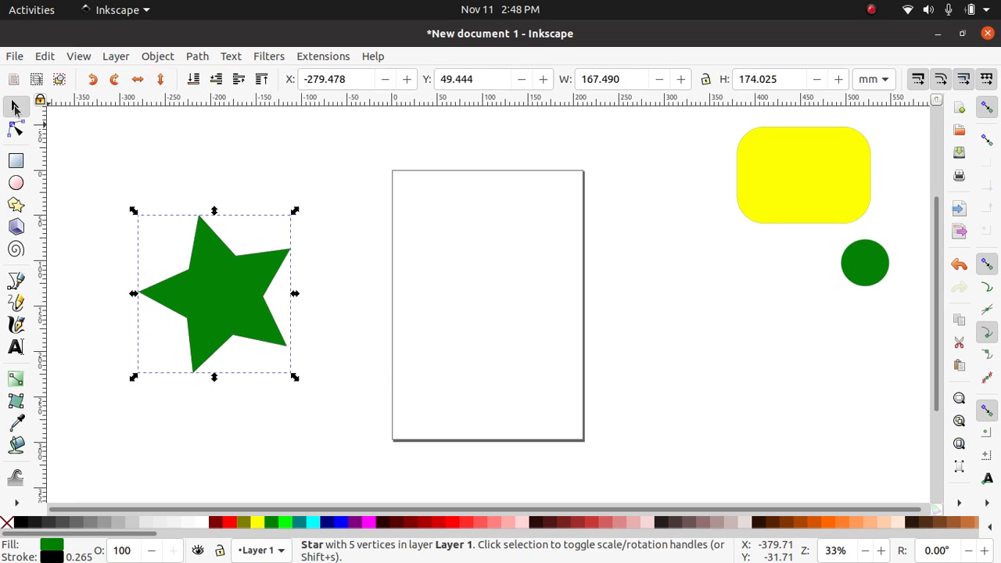
pyautogui.moveTo(216, 310); pyautogui.dragTo(740, 330)
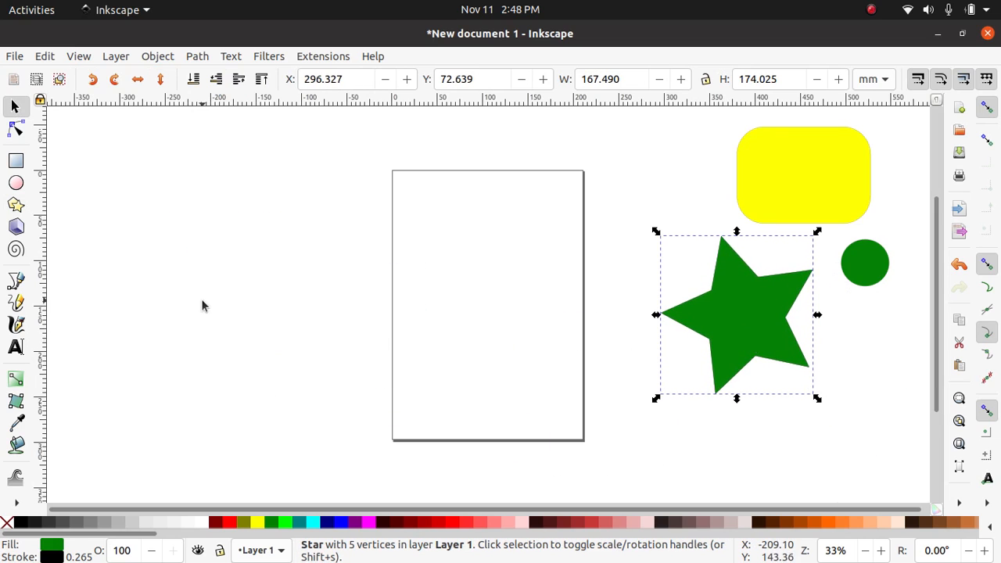
# - Draw a 3D box about 142 by 93 mm to the left of the page
pyautogui.click(17, 228)
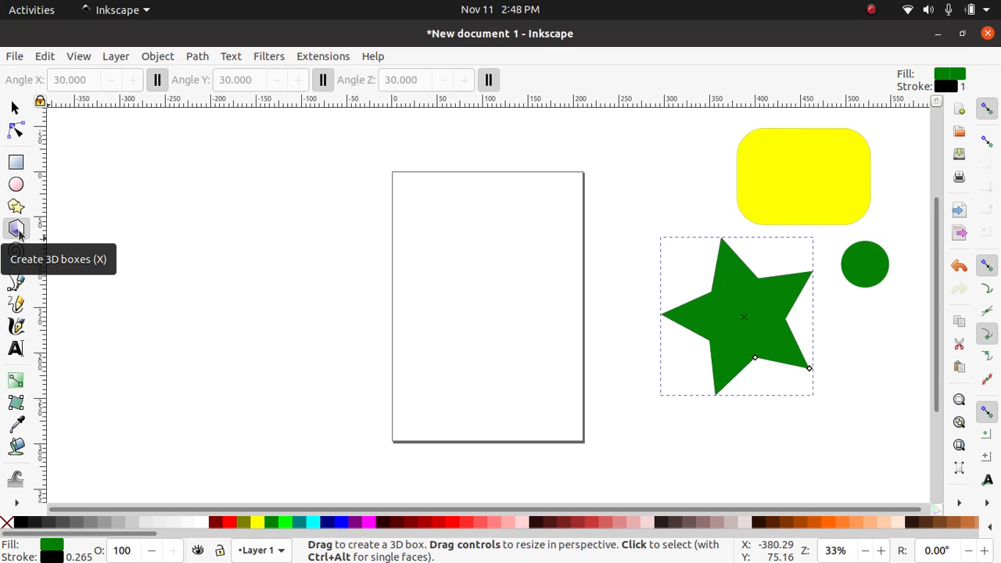
pyautogui.moveTo(305, 275); pyautogui.dragTo(348, 322)
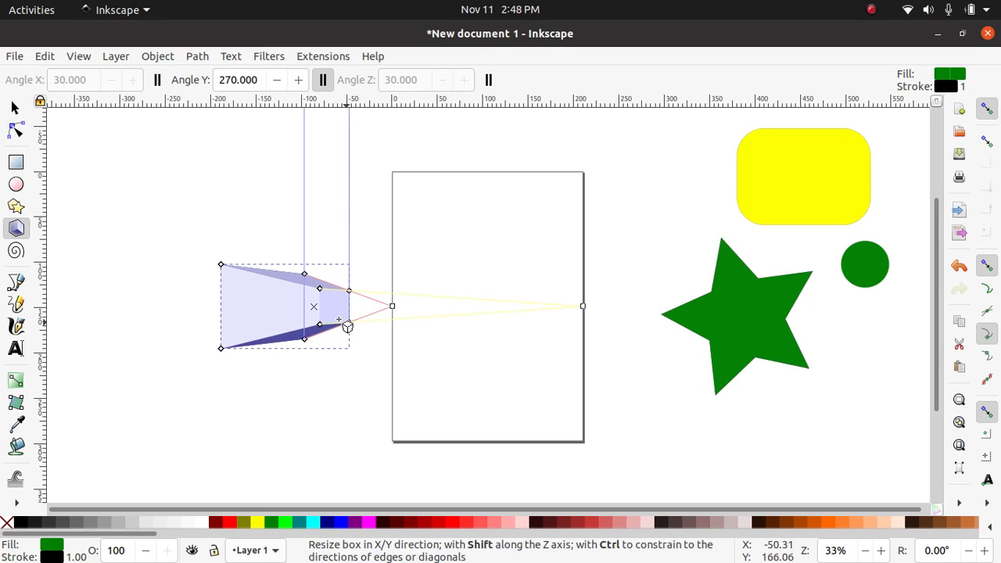
pyautogui.click(21, 110)
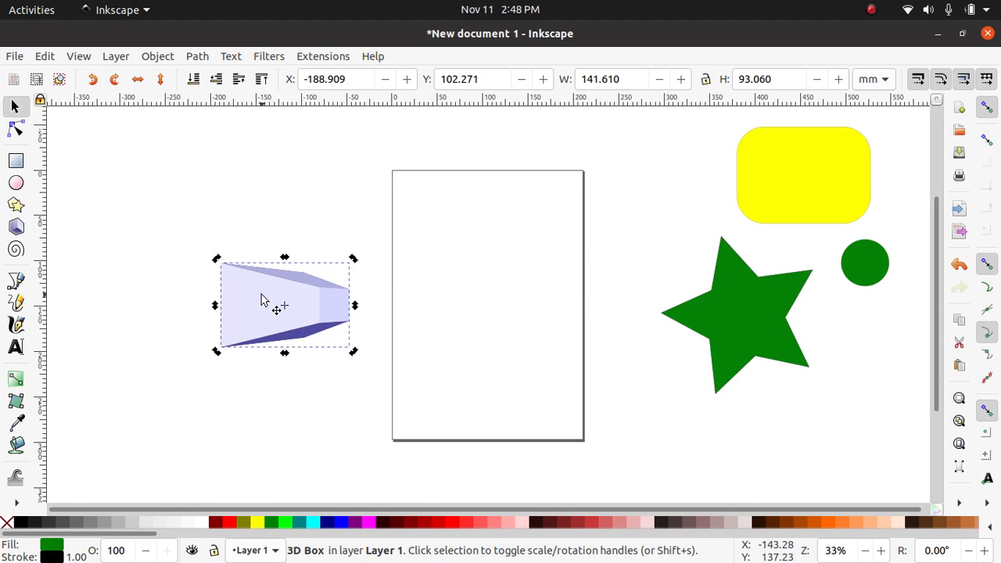
# - Rotate the 3D box clockwise and move it so it overlaps the page's top-right corner, beside the yellow rectangle
pyautogui.click(407, 267)
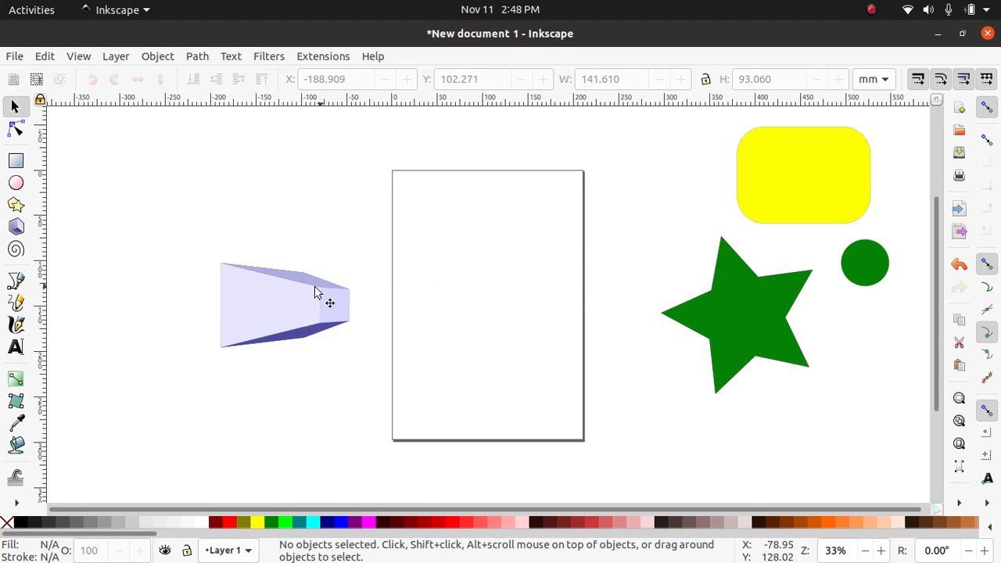
pyautogui.click(308, 293)
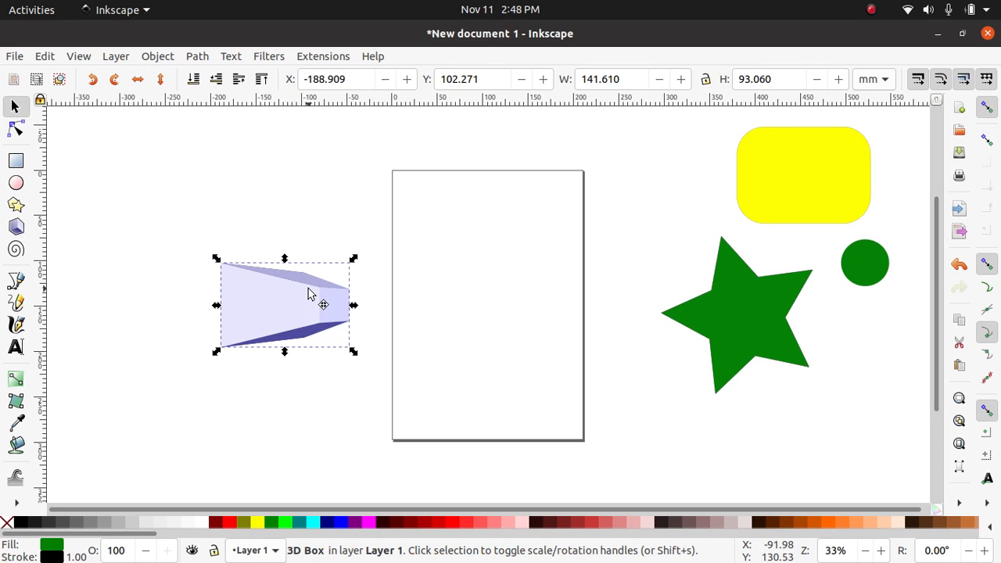
pyautogui.click(308, 293)
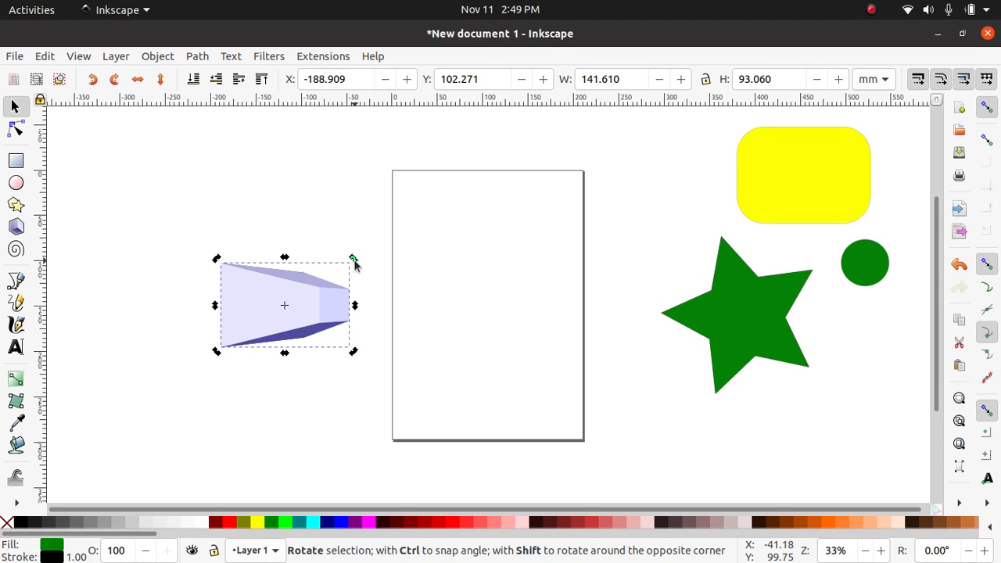
pyautogui.moveTo(354, 264); pyautogui.dragTo(326, 324)
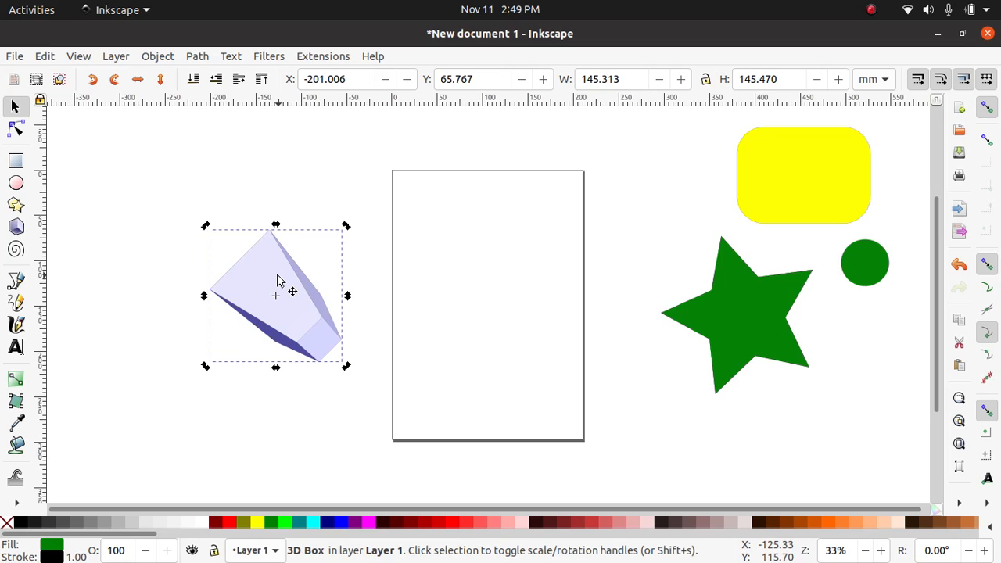
pyautogui.moveTo(282, 284); pyautogui.dragTo(642, 173)
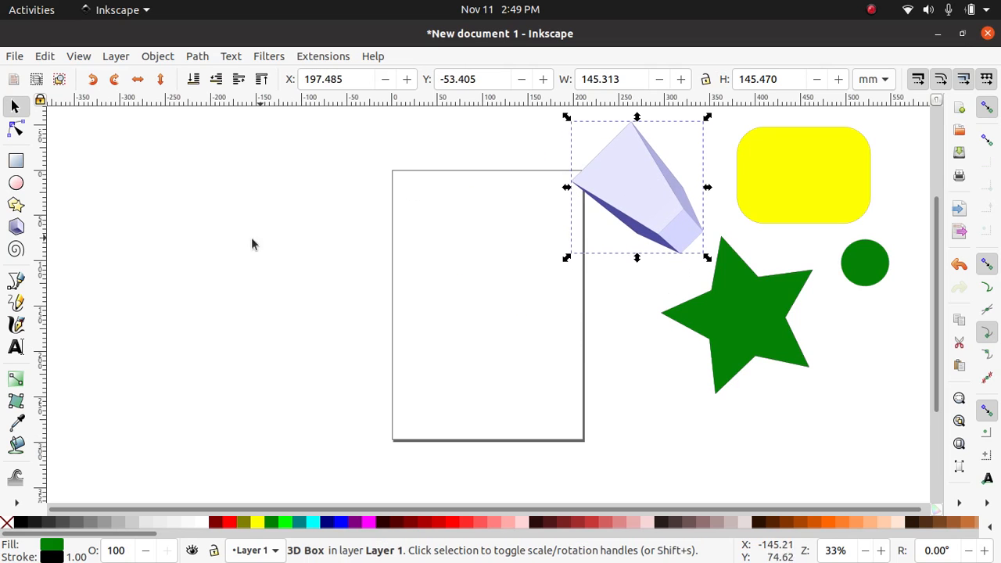
# - Draw a three-turn spiral about 190 by 178 mm to the left of the page and move it slightly down towards the page
pyautogui.click(15, 251)
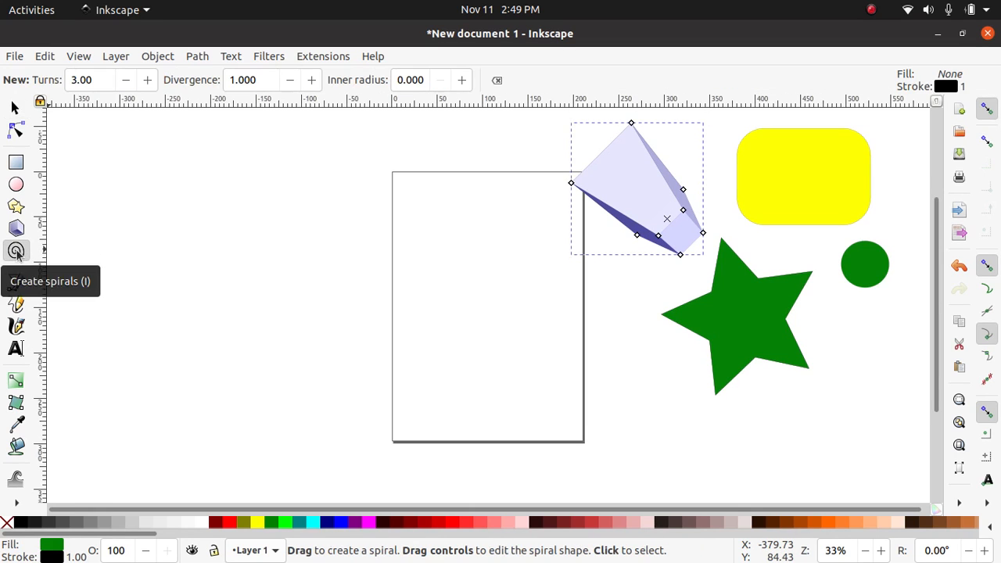
pyautogui.moveTo(315, 377); pyautogui.dragTo(280, 348)
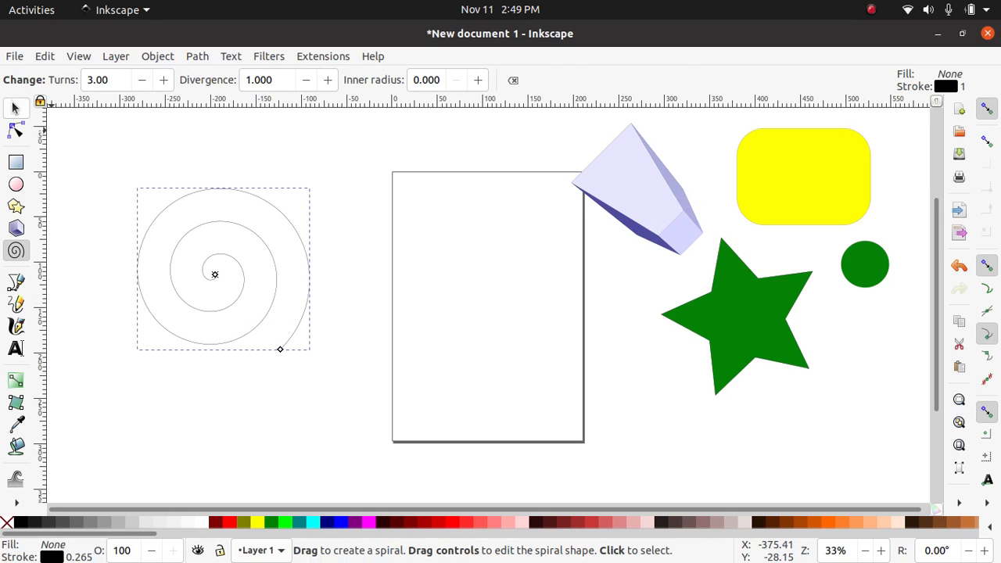
pyautogui.press('s')
pyautogui.moveTo(233, 243); pyautogui.dragTo(287, 329)
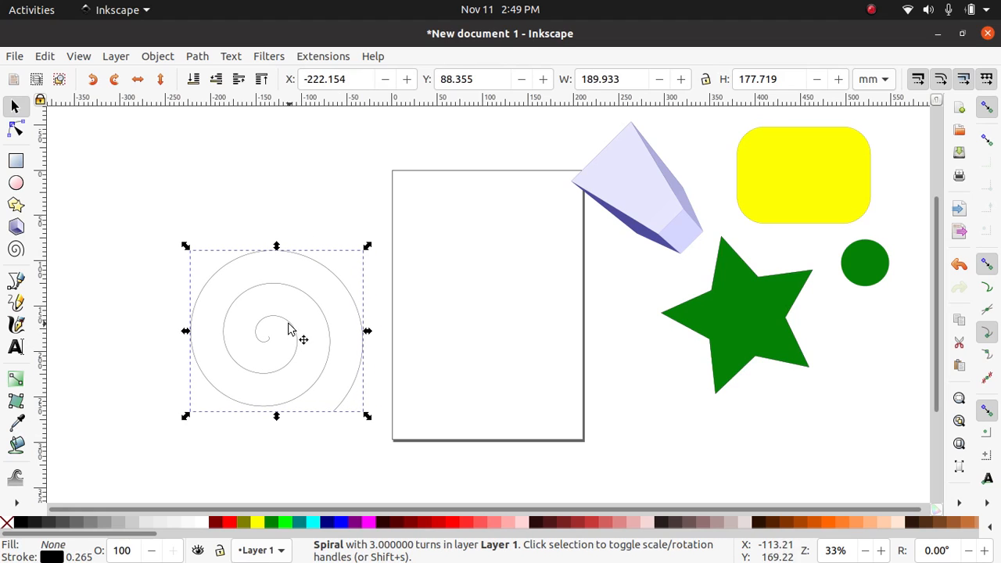
# - Raise the spiral's number of turns to 4.1
pyautogui.click(19, 251)
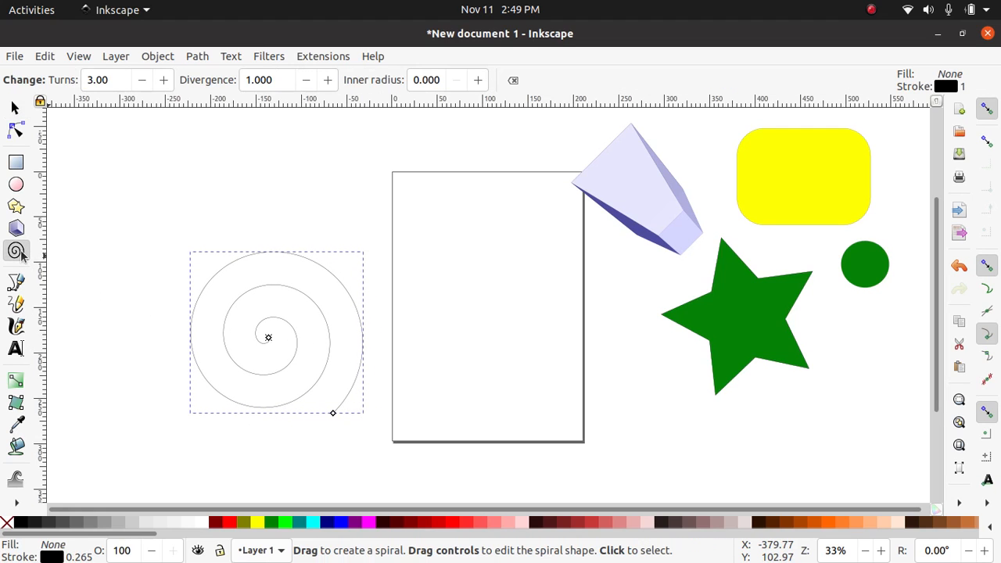
pyautogui.click(164, 80)
pyautogui.doubleClick(166, 80)
pyautogui.click(166, 79)
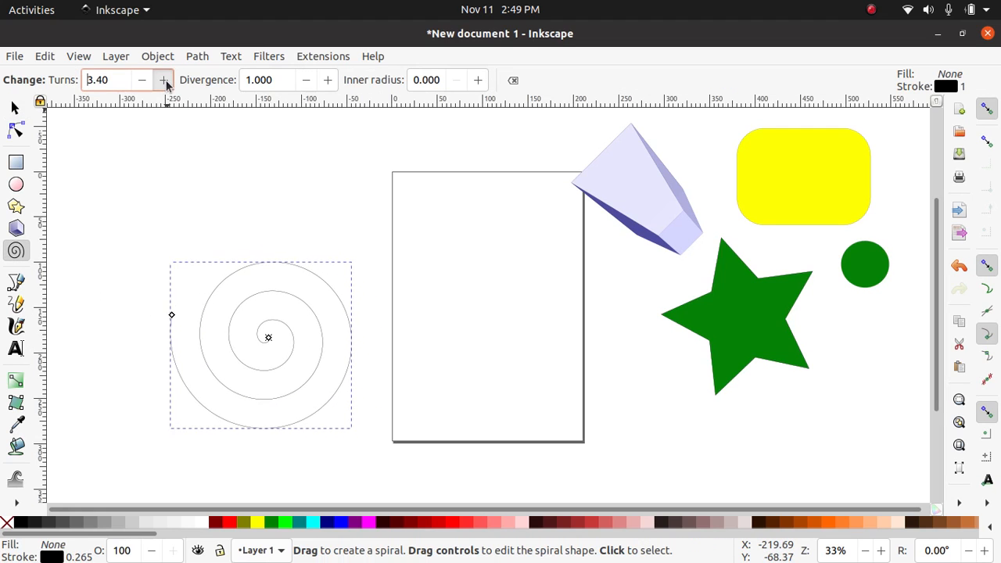
pyautogui.doubleClick(166, 80)
pyautogui.click(165, 80)
pyautogui.click(166, 80)
pyautogui.click(166, 80)
pyautogui.click(166, 80)
pyautogui.click(166, 79)
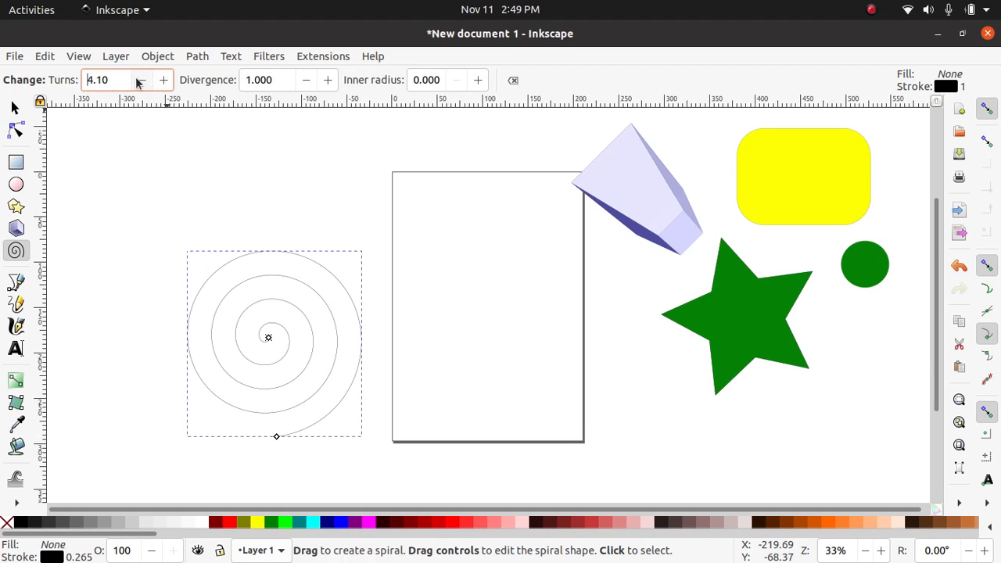
# - Set the spiral's number of turns to 3.5
pyautogui.doubleClick(142, 81)
pyautogui.click(142, 81)
pyautogui.doubleClick(141, 81)
pyautogui.click(142, 80)
pyautogui.doubleClick(142, 81)
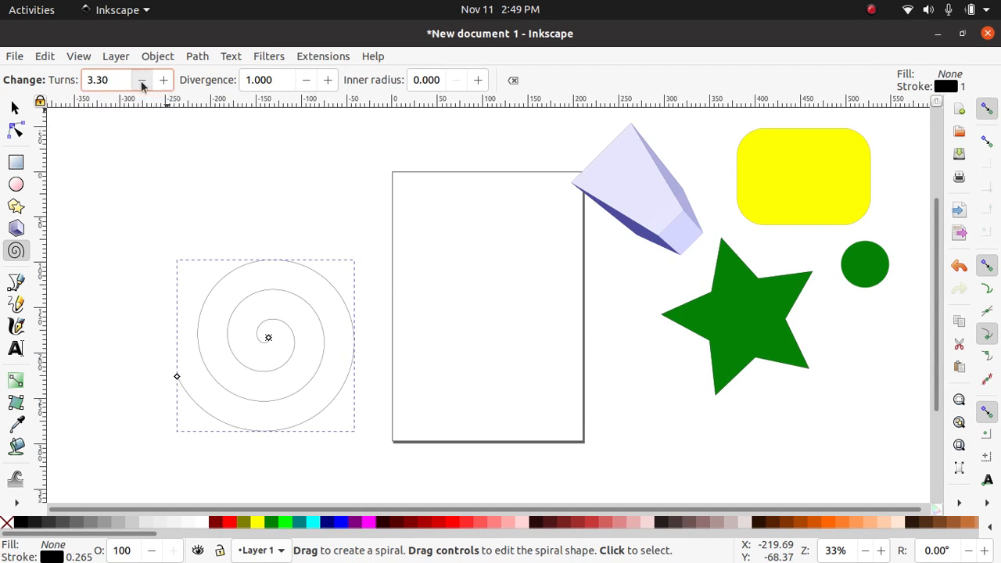
pyautogui.click(142, 81)
pyautogui.doubleClick(163, 80)
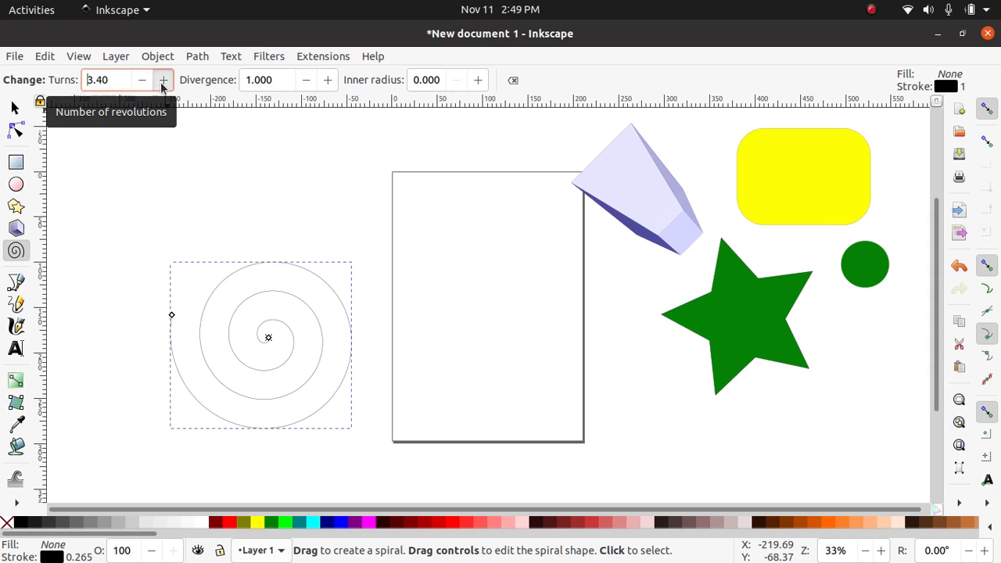
pyautogui.click(164, 79)
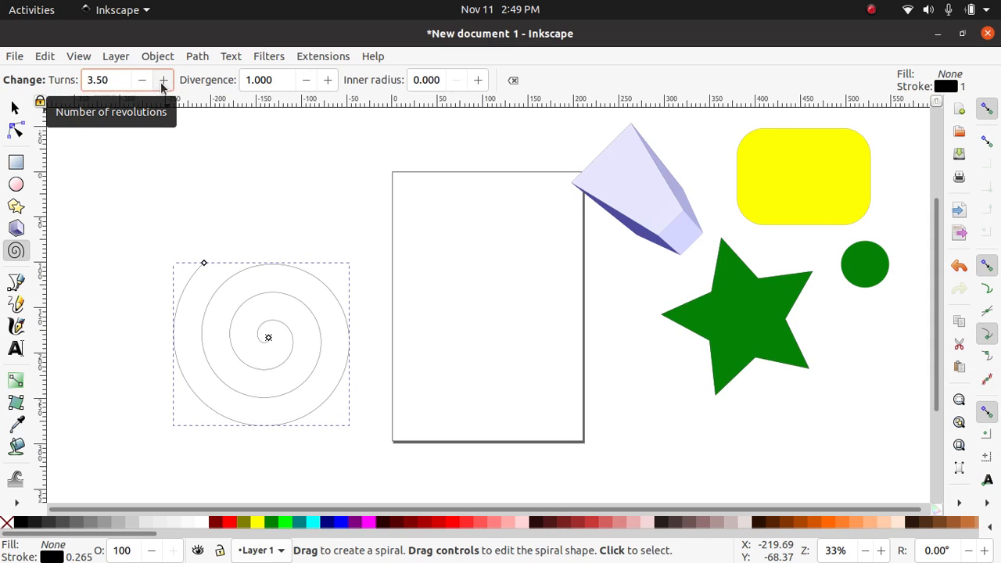
# - Shrink the spiral to about 97 by 90 mm and move it to the right of the page, below the star
pyautogui.click(14, 107)
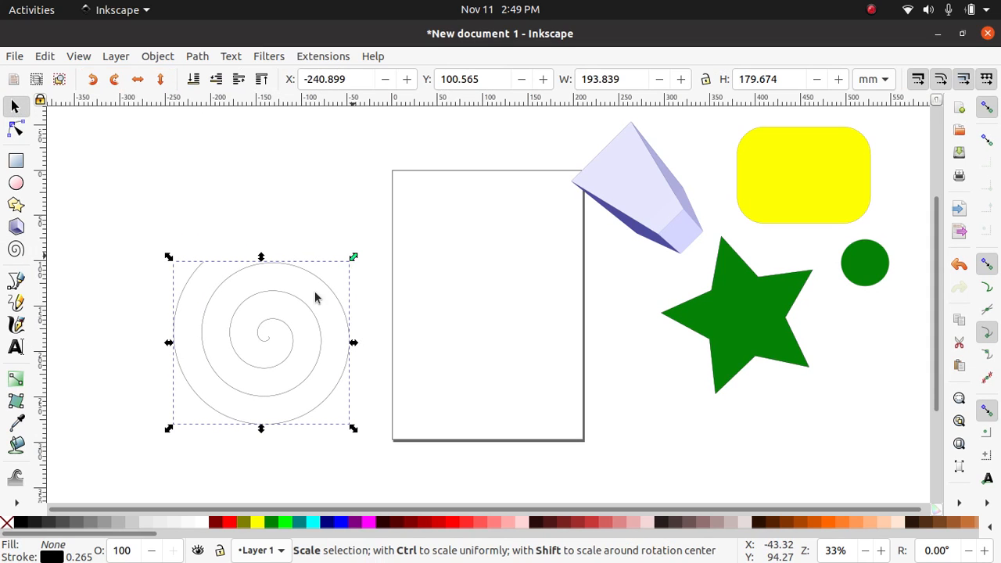
pyautogui.moveTo(353, 257); pyautogui.dragTo(263, 342)
pyautogui.moveTo(230, 381); pyautogui.dragTo(840, 425)
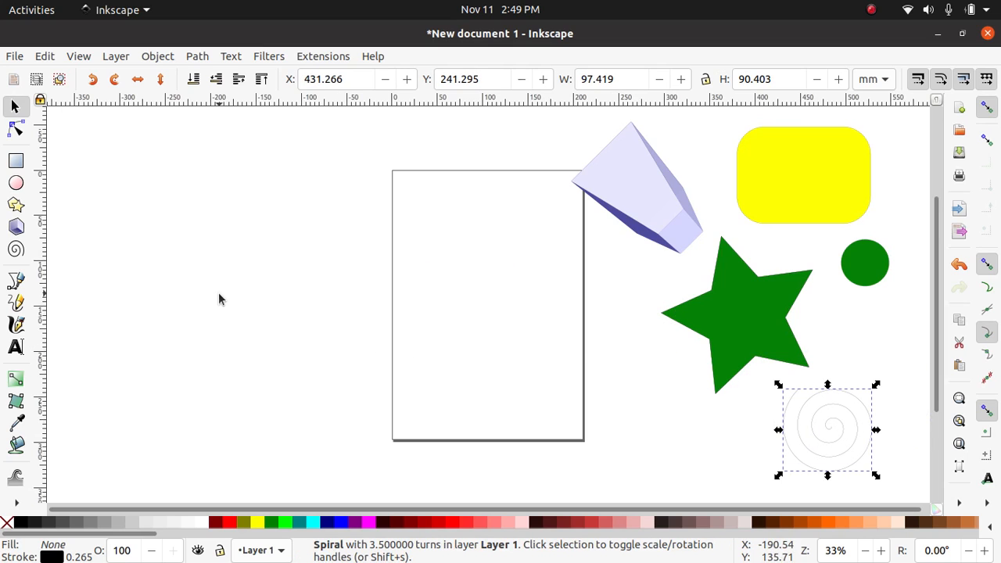
# - Draw a closed curved Bezier path with five nodes, about 394 by 237 mm, extending from left of the page onto it
pyautogui.click(17, 283)
pyautogui.click(321, 452)
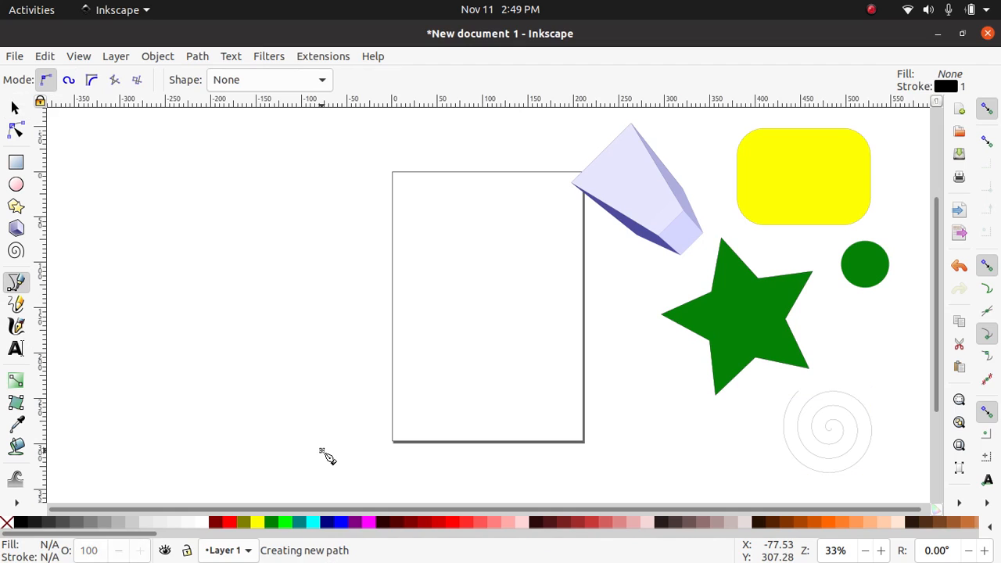
pyautogui.moveTo(164, 298); pyautogui.dragTo(264, 217)
pyautogui.moveTo(360, 289); pyautogui.dragTo(336, 365)
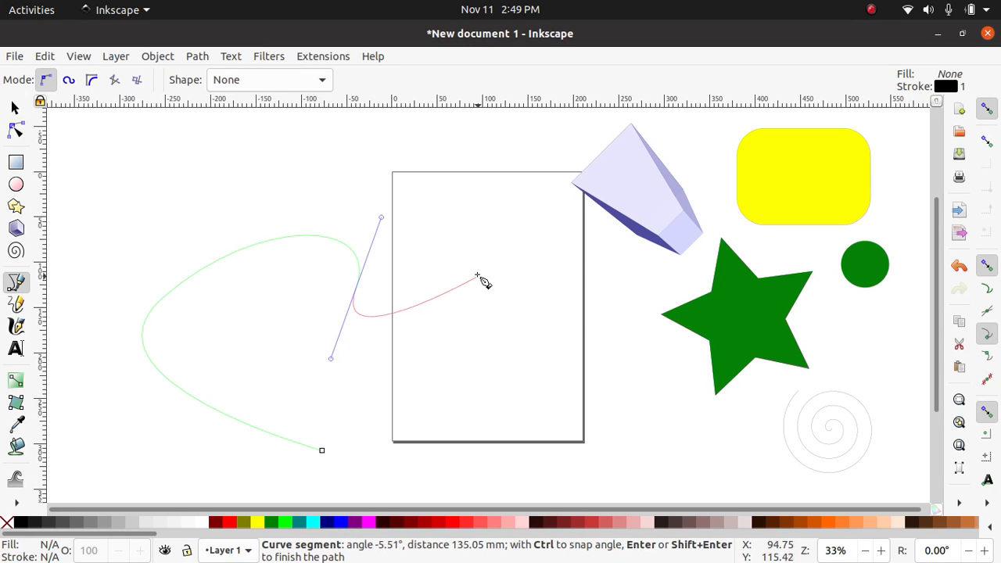
pyautogui.moveTo(455, 264); pyautogui.dragTo(489, 263)
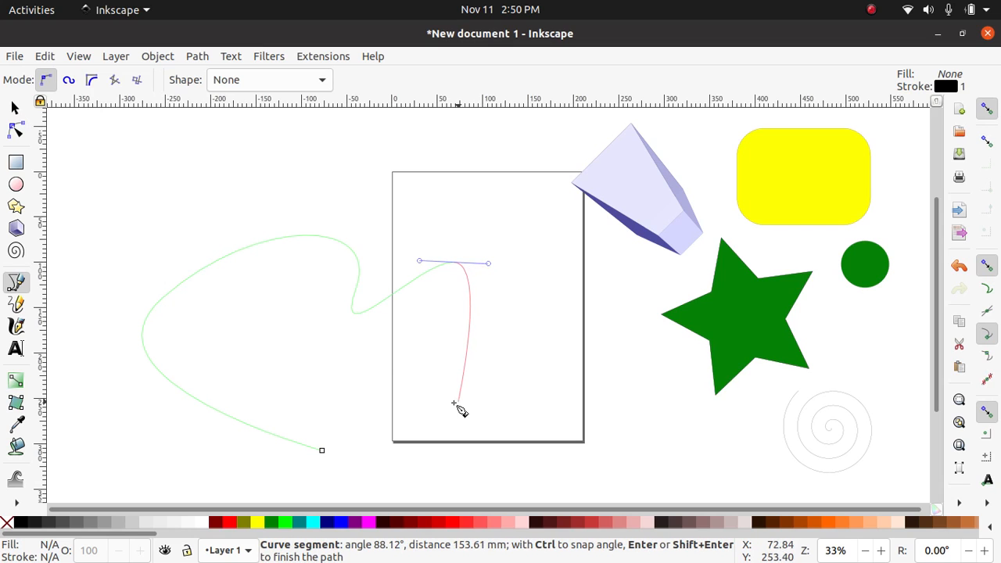
pyautogui.moveTo(458, 401); pyautogui.dragTo(383, 417)
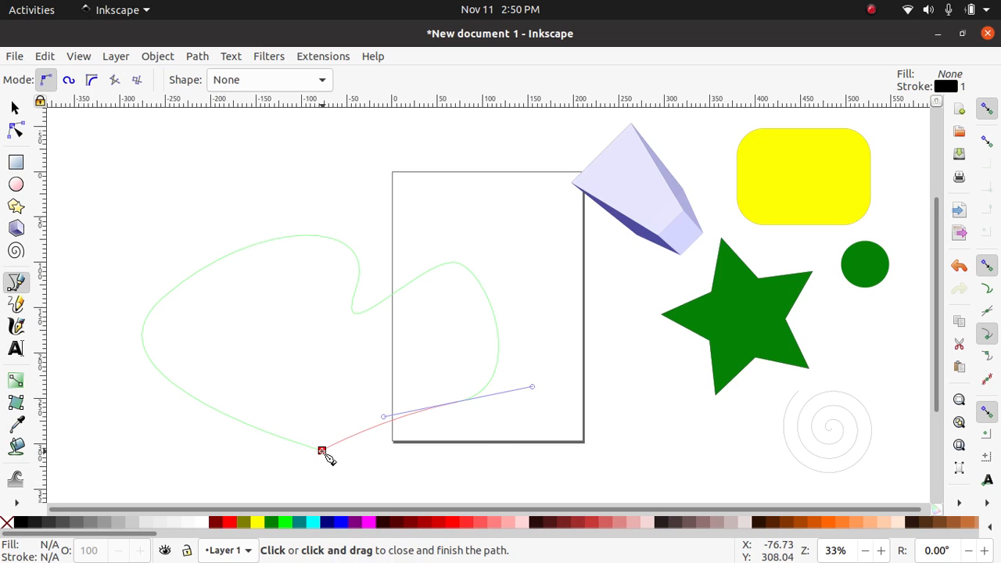
pyautogui.click(322, 452)
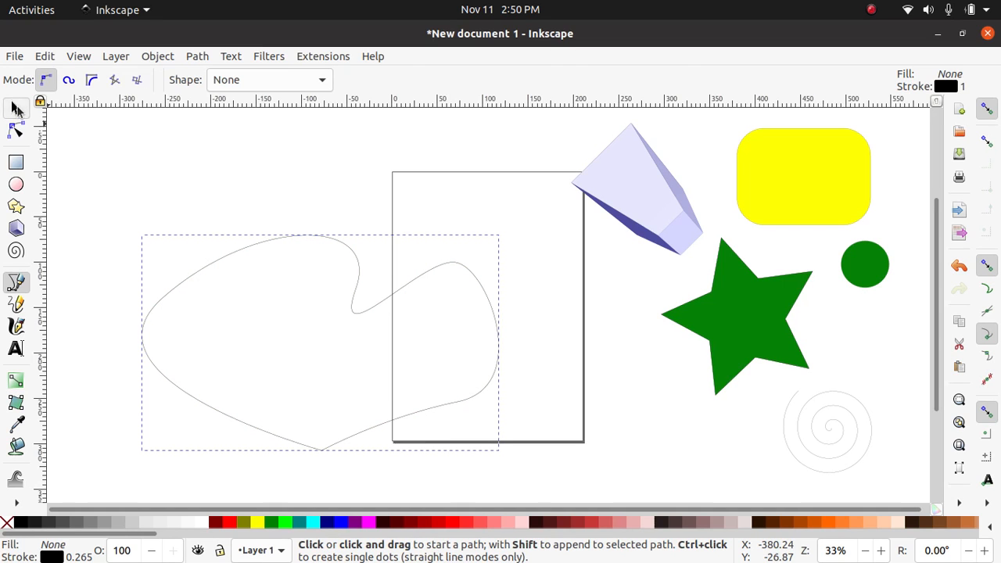
# - Shrink the closed curved path to about 101 by 67 mm and move it into the upper part of the page
pyautogui.click(15, 107)
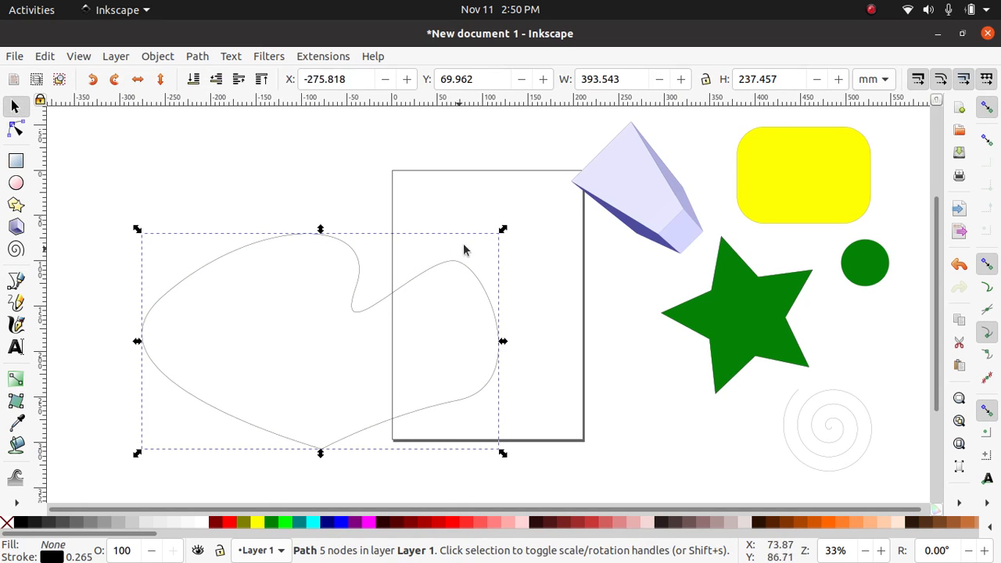
pyautogui.moveTo(503, 230); pyautogui.dragTo(237, 388)
pyautogui.moveTo(201, 429); pyautogui.dragTo(469, 304)
pyautogui.moveTo(200, 406)
pyautogui.mouseDown()
pyautogui.moveTo(382, 261)
pyautogui.moveTo(485, 257)
pyautogui.moveTo(508, 239)
pyautogui.mouseUp()
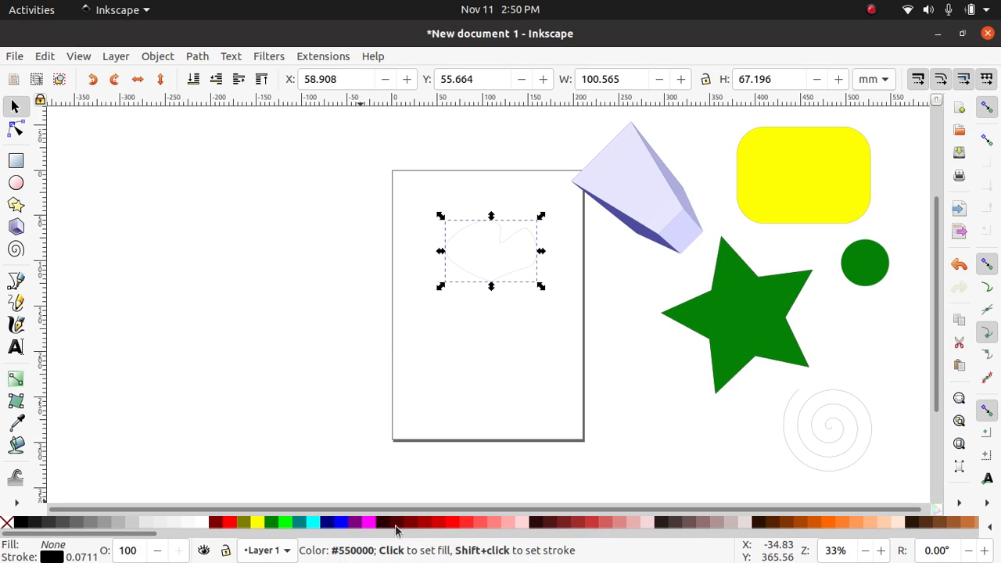
# - Fill the curved shape with red and place it, stretched to about 97 mm high, between the page and the spiral
pyautogui.click(441, 527)
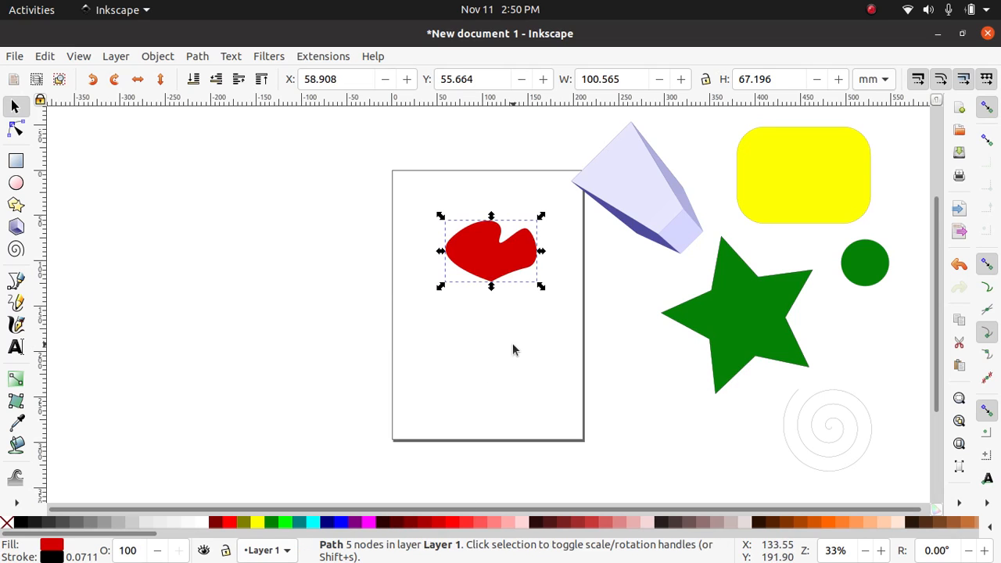
pyautogui.moveTo(492, 290); pyautogui.dragTo(489, 313)
pyautogui.moveTo(498, 266); pyautogui.dragTo(663, 421)
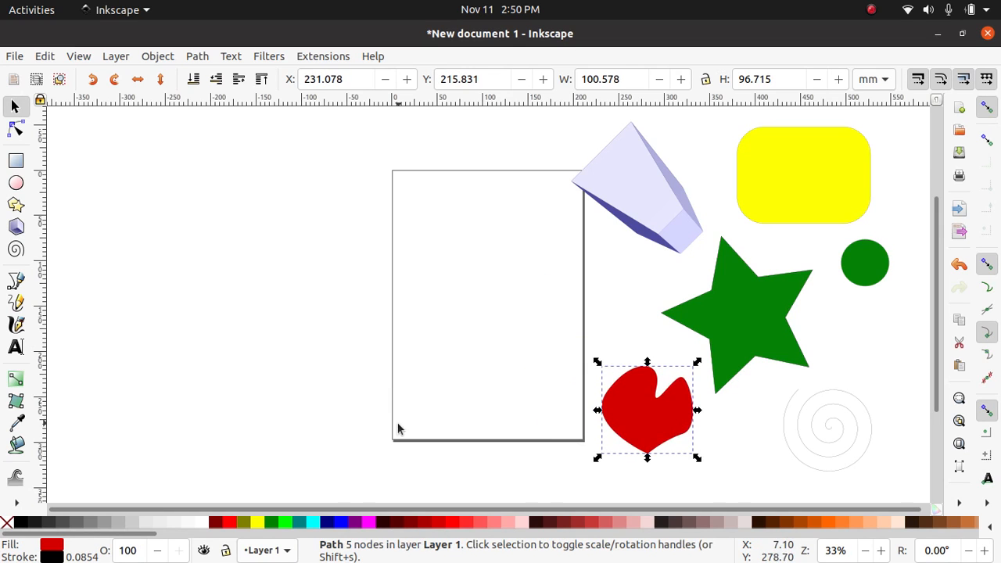
# - Draw a closed wavy freehand shape about 510 by 236 mm with the Pencil tool and fill it with blue
pyautogui.click(19, 308)
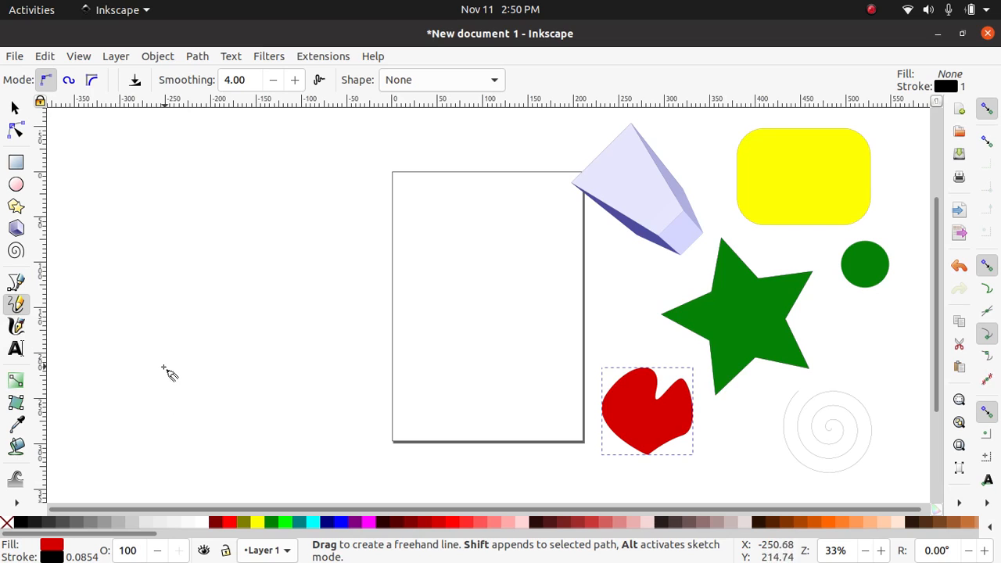
pyautogui.moveTo(147, 382)
pyautogui.mouseDown()
pyautogui.moveTo(189, 312)
pyautogui.moveTo(240, 317)
pyautogui.moveTo(245, 376)
pyautogui.moveTo(325, 291)
pyautogui.moveTo(368, 292)
pyautogui.moveTo(363, 360)
pyautogui.moveTo(401, 354)
pyautogui.moveTo(451, 311)
pyautogui.moveTo(524, 309)
pyautogui.moveTo(540, 361)
pyautogui.moveTo(409, 463)
pyautogui.moveTo(335, 435)
pyautogui.moveTo(303, 392)
pyautogui.moveTo(209, 442)
pyautogui.moveTo(169, 432)
pyautogui.moveTo(161, 390)
pyautogui.moveTo(106, 407)
pyautogui.moveTo(81, 388)
pyautogui.moveTo(106, 294)
pyautogui.moveTo(149, 251)
pyautogui.moveTo(168, 256)
pyautogui.moveTo(166, 287)
pyautogui.moveTo(132, 343)
pyautogui.moveTo(149, 382)
pyautogui.mouseUp()
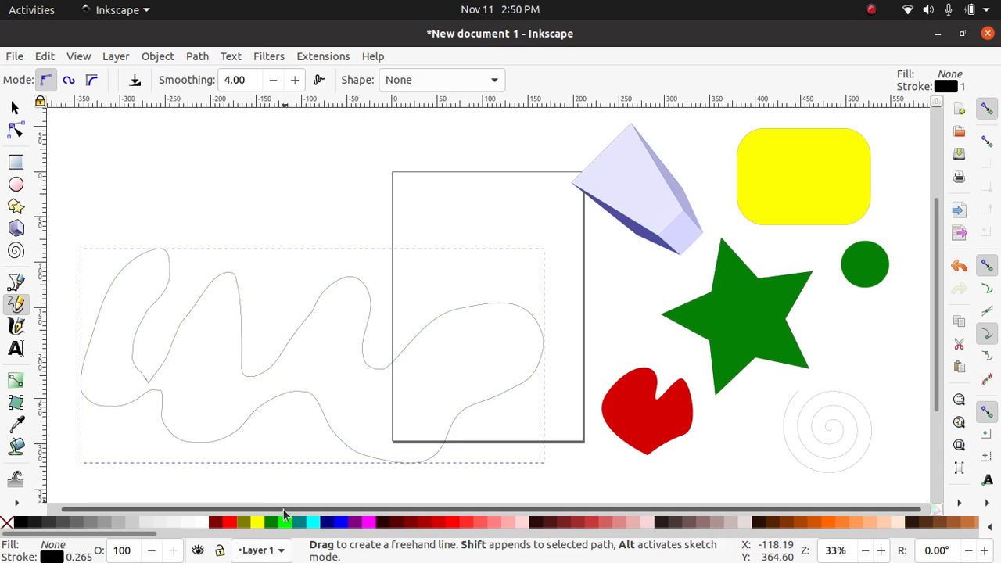
pyautogui.click(343, 522)
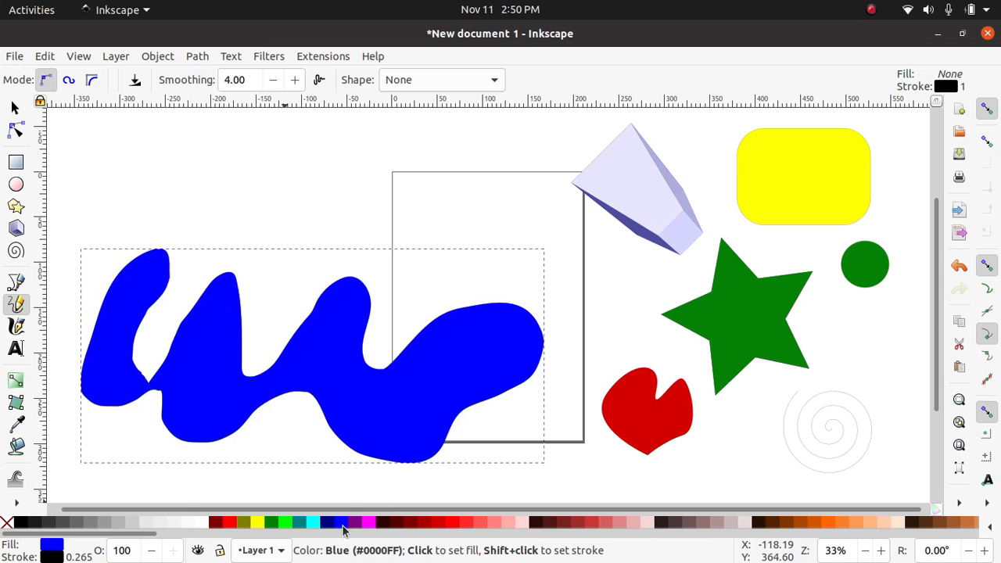
# - Shrink the blue freehand shape to about 145 by 63 mm and move it over the page's right edge, beside the star
pyautogui.click(17, 109)
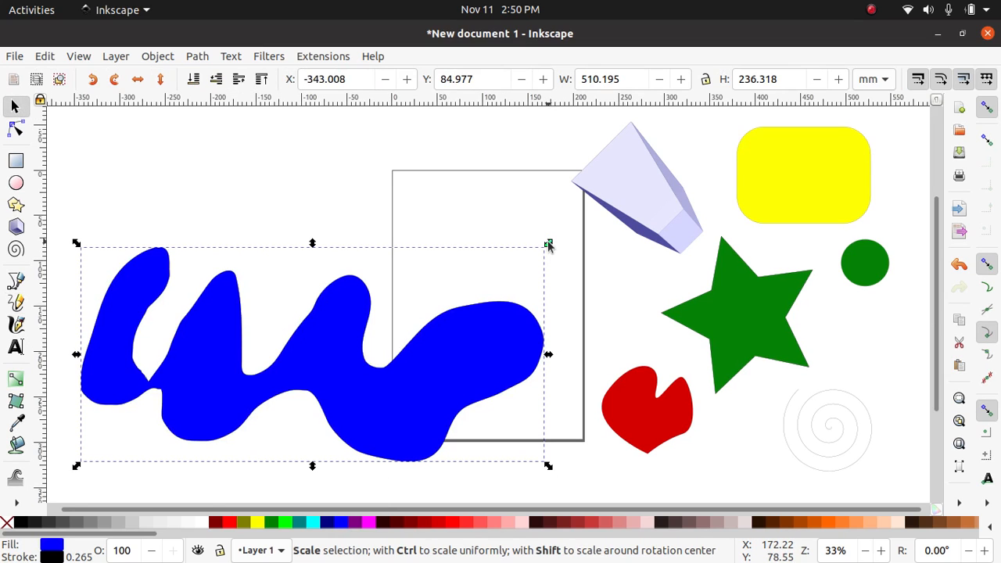
pyautogui.moveTo(548, 244); pyautogui.dragTo(216, 404)
pyautogui.moveTo(156, 440); pyautogui.dragTo(587, 295)
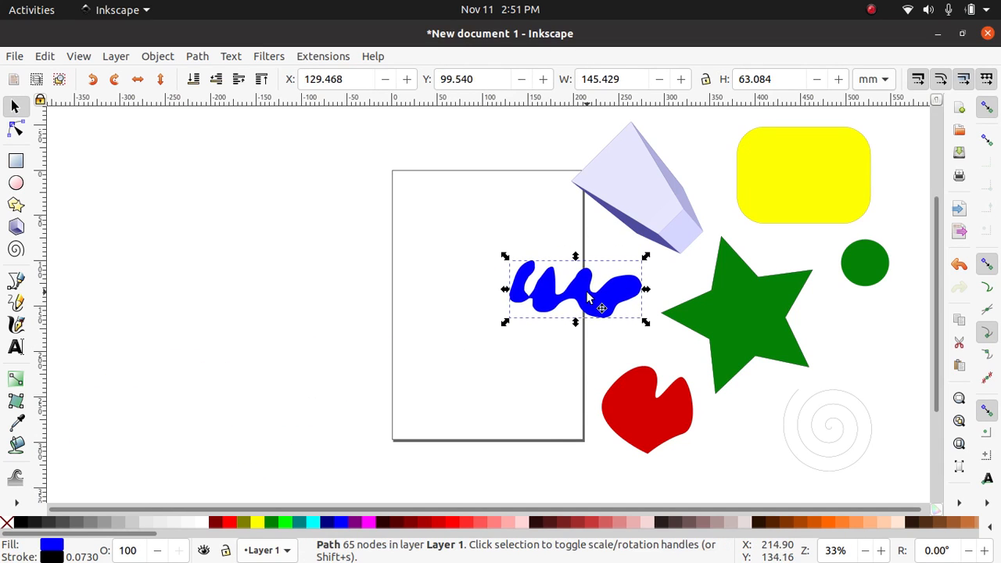
# - Handwrite large blue letters, beginning with a capital A, with the Calligraphy tool from left of the page onto it
pyautogui.click(17, 325)
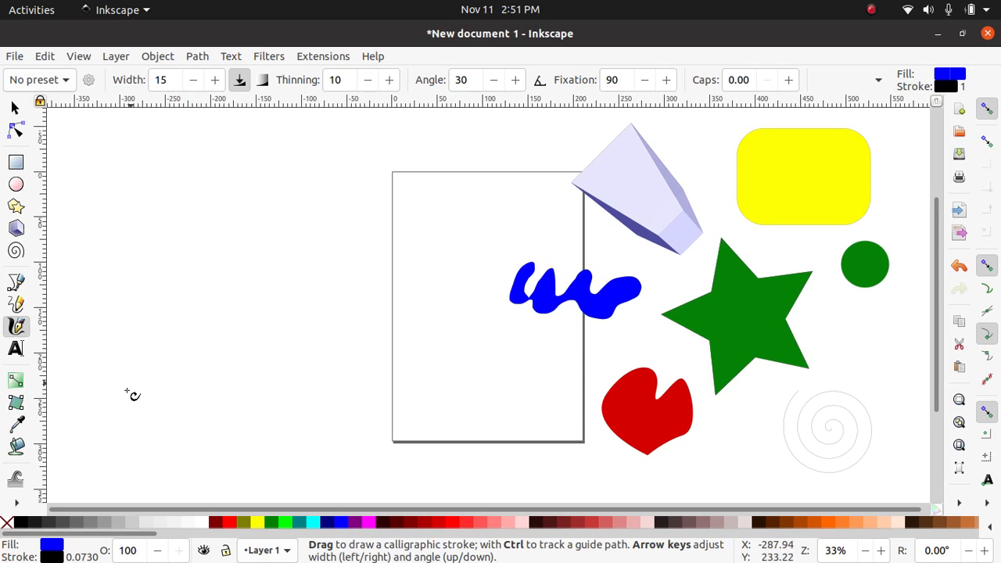
pyautogui.moveTo(119, 396)
pyautogui.mouseDown()
pyautogui.moveTo(209, 231)
pyautogui.moveTo(197, 380)
pyautogui.moveTo(221, 382)
pyautogui.moveTo(295, 295)
pyautogui.mouseUp()
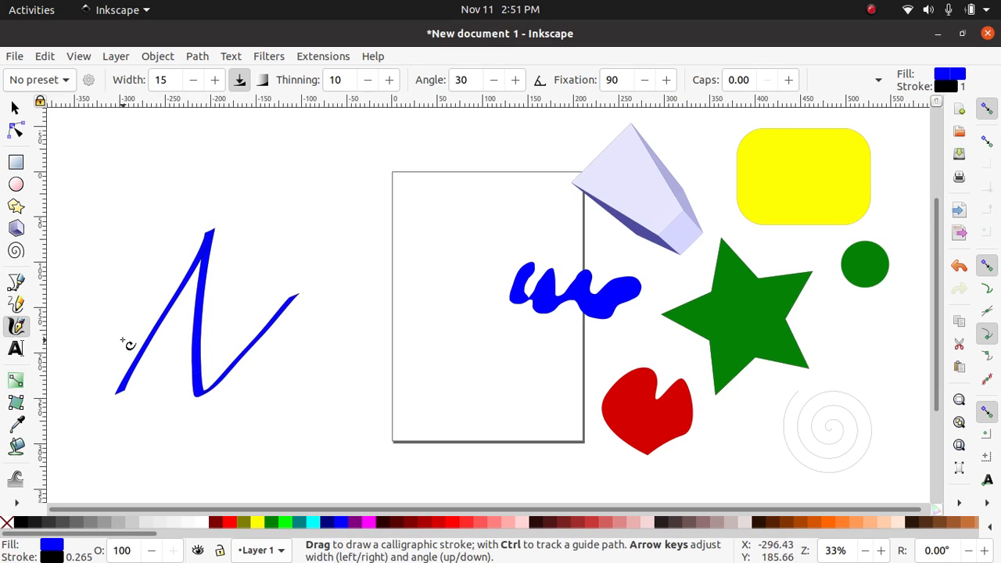
pyautogui.moveTo(123, 341)
pyautogui.mouseDown()
pyautogui.moveTo(250, 301)
pyautogui.moveTo(272, 273)
pyautogui.mouseUp()
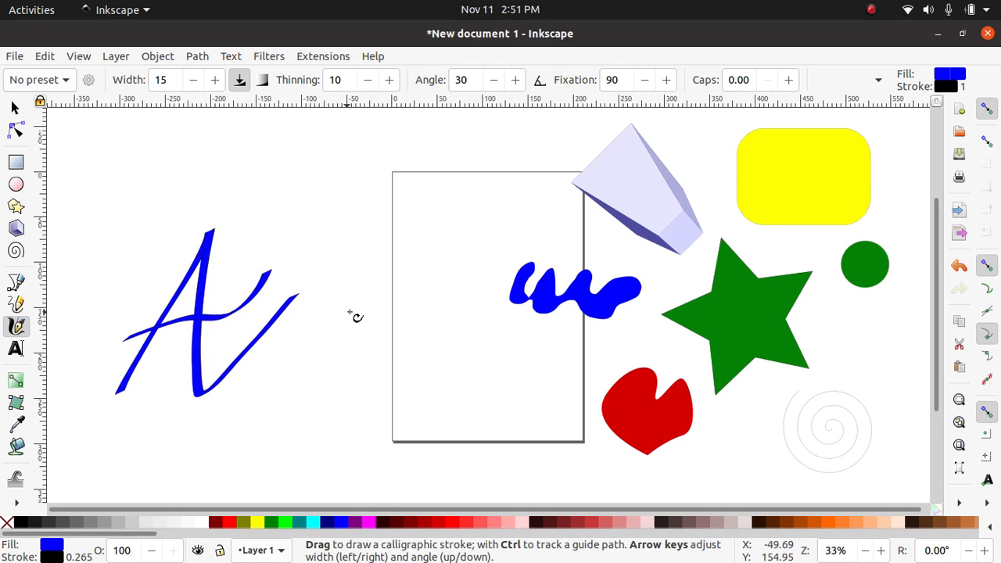
pyautogui.moveTo(331, 298)
pyautogui.mouseDown()
pyautogui.moveTo(373, 262)
pyautogui.moveTo(355, 230)
pyautogui.moveTo(325, 368)
pyautogui.moveTo(279, 422)
pyautogui.mouseUp()
pyautogui.moveTo(403, 246)
pyautogui.mouseDown()
pyautogui.moveTo(378, 401)
pyautogui.moveTo(431, 410)
pyautogui.moveTo(447, 383)
pyautogui.mouseUp()
pyautogui.moveTo(327, 351)
pyautogui.mouseDown()
pyautogui.moveTo(414, 330)
pyautogui.moveTo(448, 354)
pyautogui.moveTo(459, 321)
pyautogui.moveTo(498, 387)
pyautogui.moveTo(529, 350)
pyautogui.mouseUp()
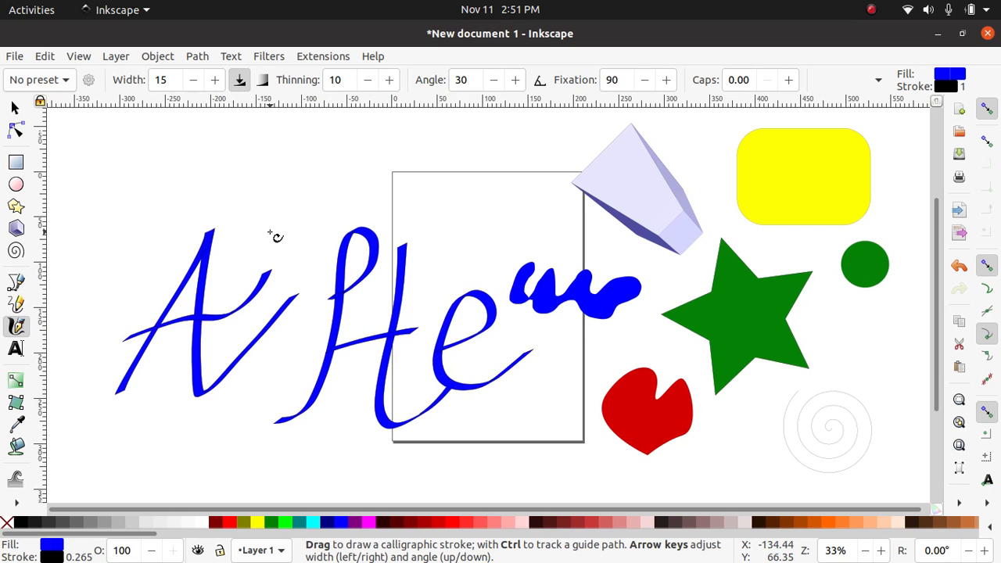
# - Delete all the calligraphic letter strokes, keeping the other shapes
pyautogui.click(18, 109)
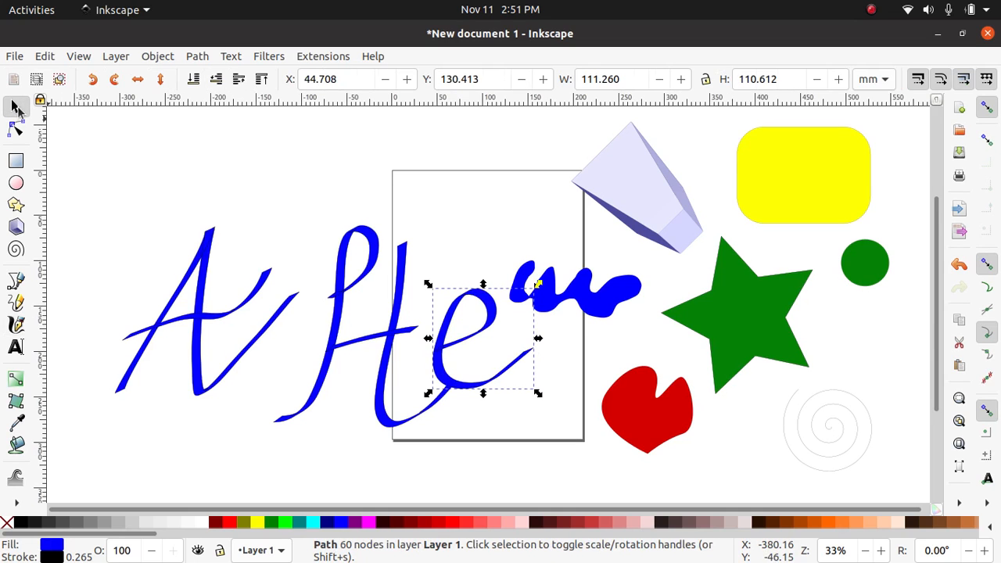
pyautogui.moveTo(130, 158); pyautogui.dragTo(429, 487)
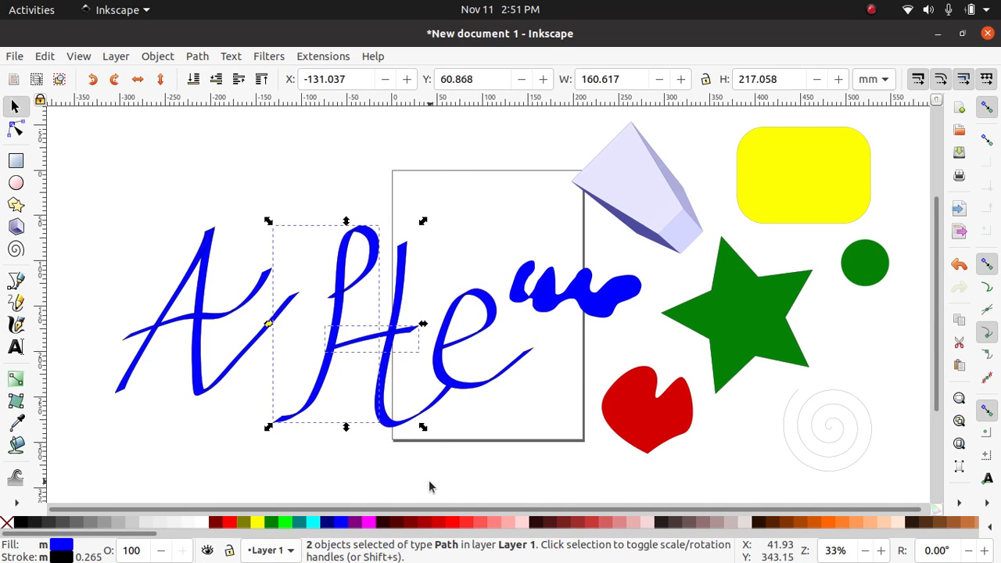
pyautogui.press('Delete')
pyautogui.click(389, 351)
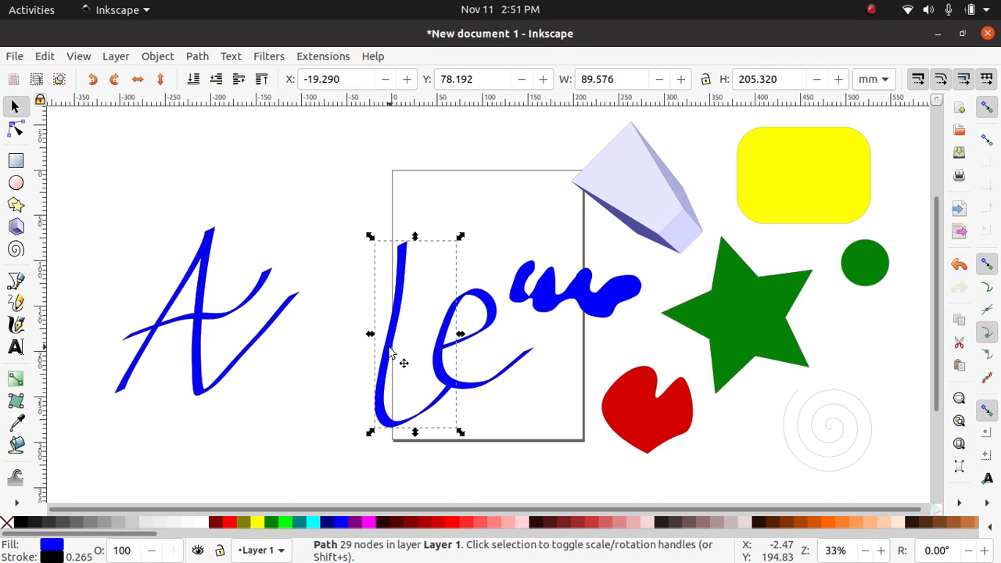
pyautogui.press('Delete')
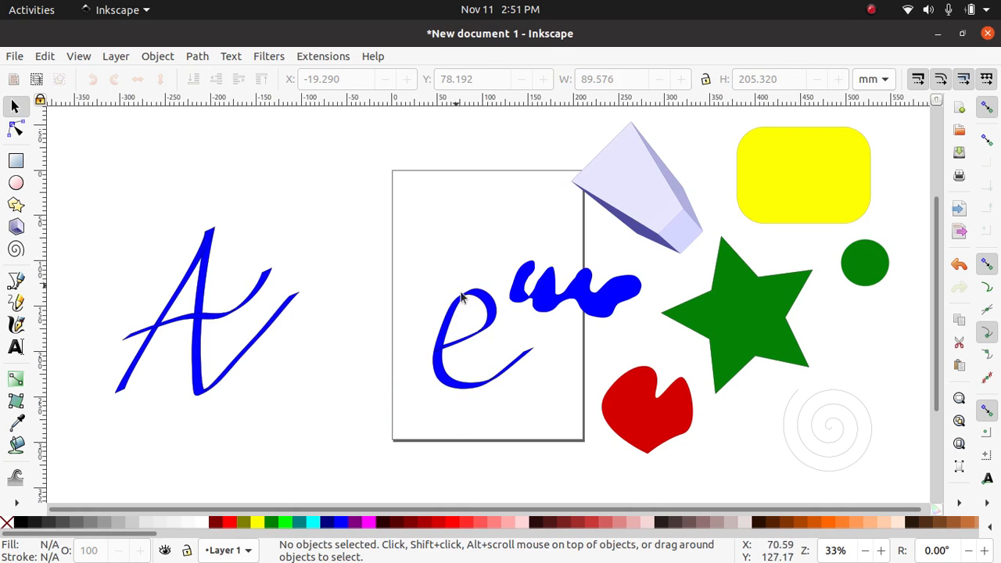
pyautogui.click(456, 297)
pyautogui.press('Delete')
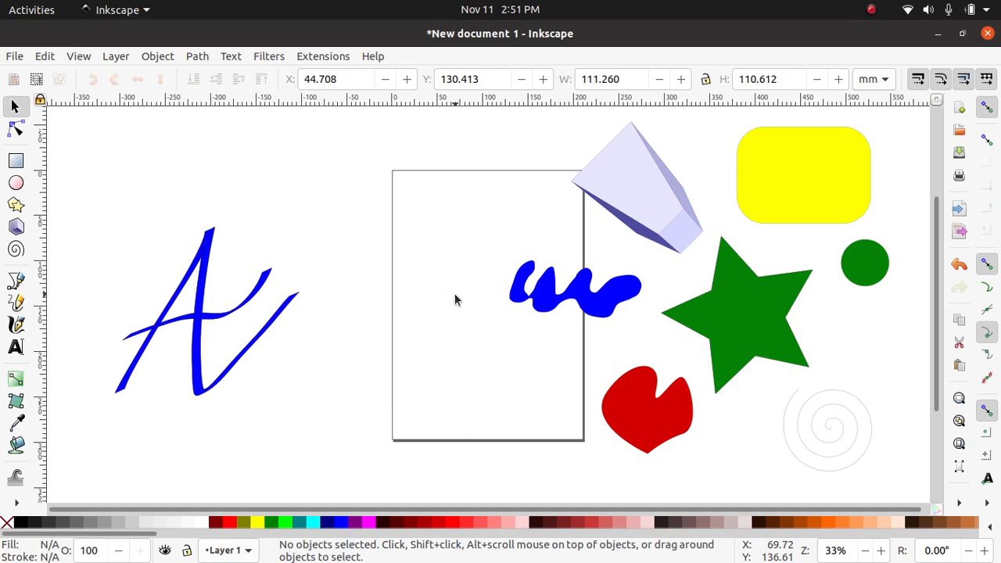
pyautogui.moveTo(73, 192); pyautogui.dragTo(373, 437)
pyautogui.press('Delete')
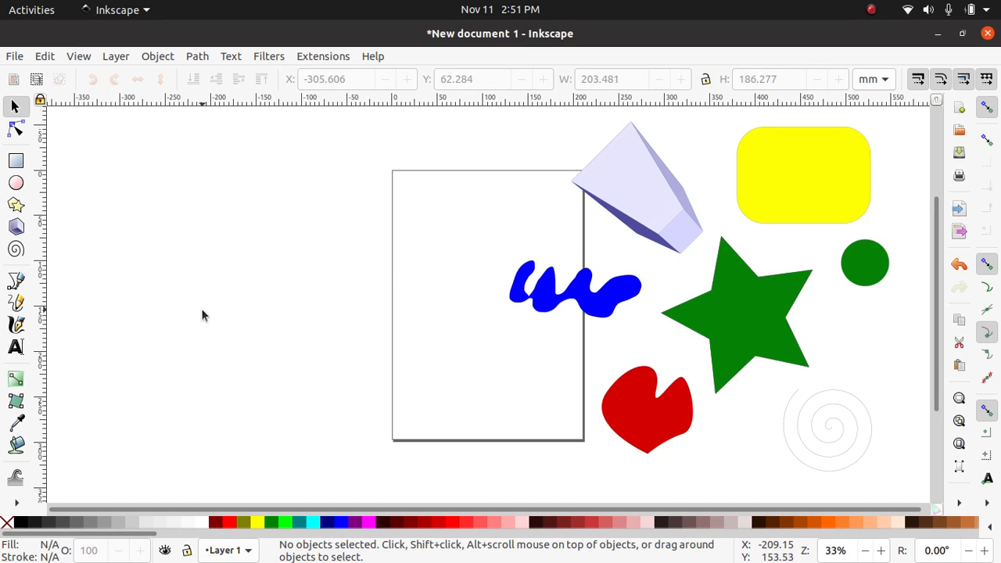
# - Add the text "hello sa inyong lahat" left of the page and enlarge it to about 293 by 59 mm
pyautogui.click(17, 348)
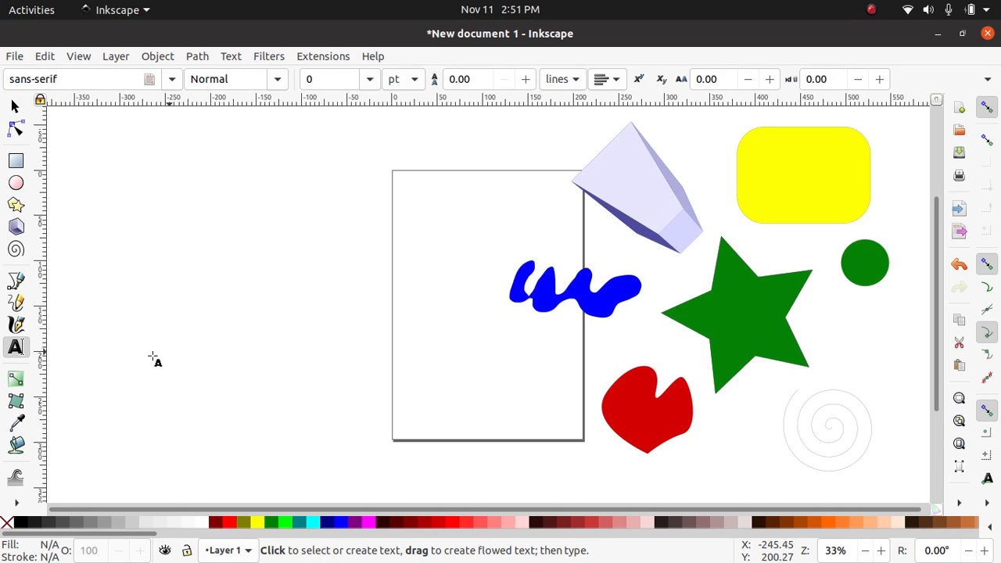
pyautogui.click(112, 287)
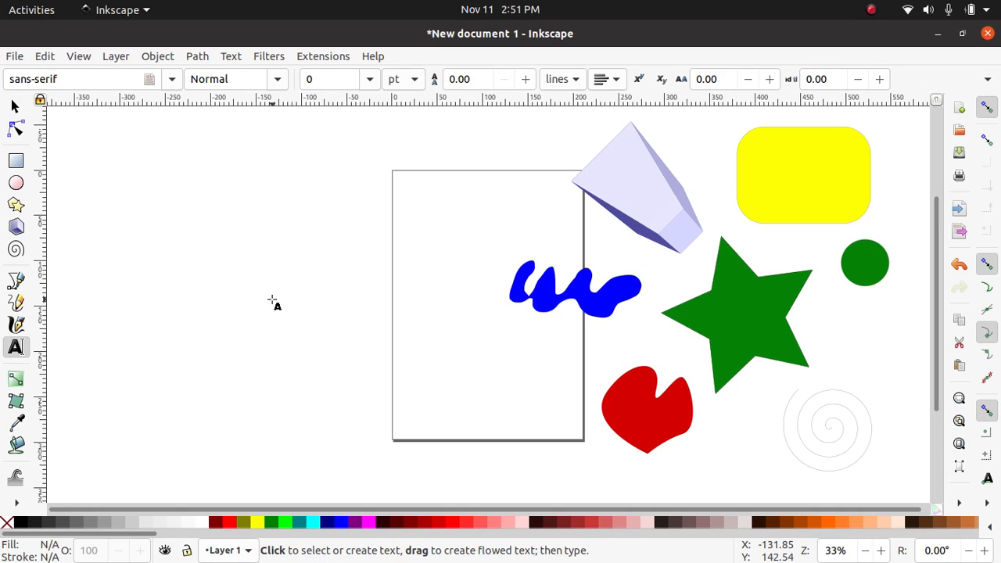
pyautogui.write('hello sa inyong lahat')
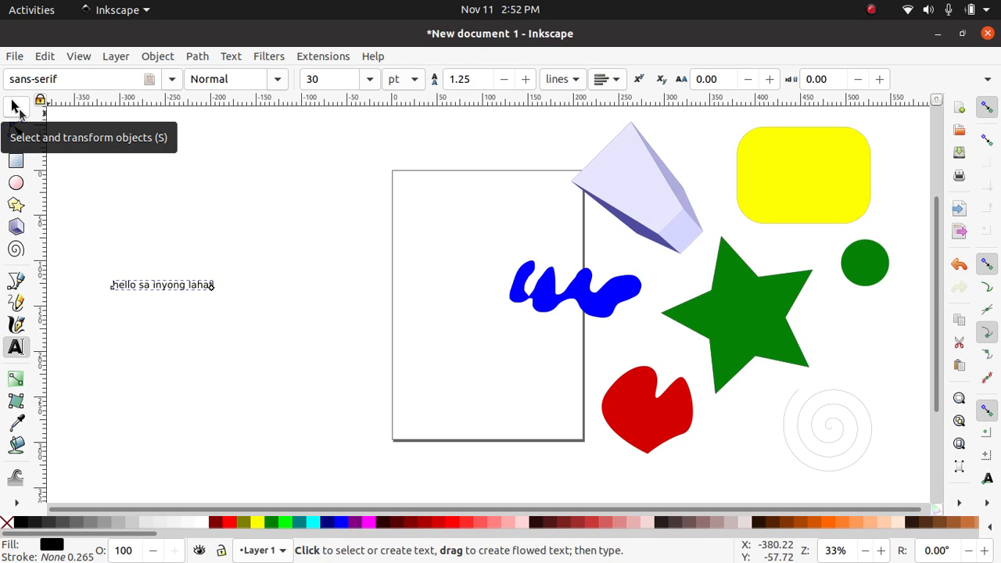
pyautogui.click(17, 109)
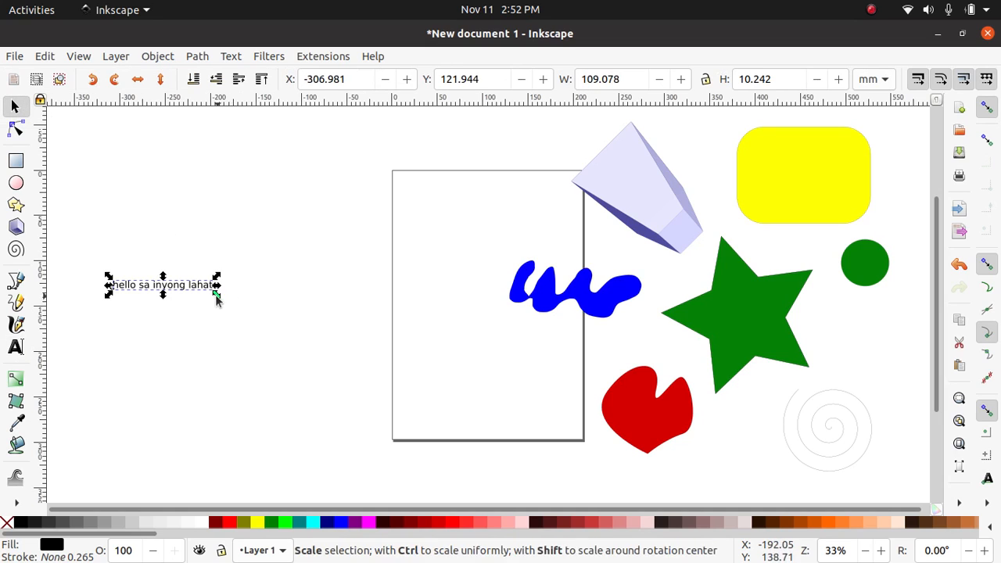
pyautogui.moveTo(216, 295); pyautogui.dragTo(381, 339)
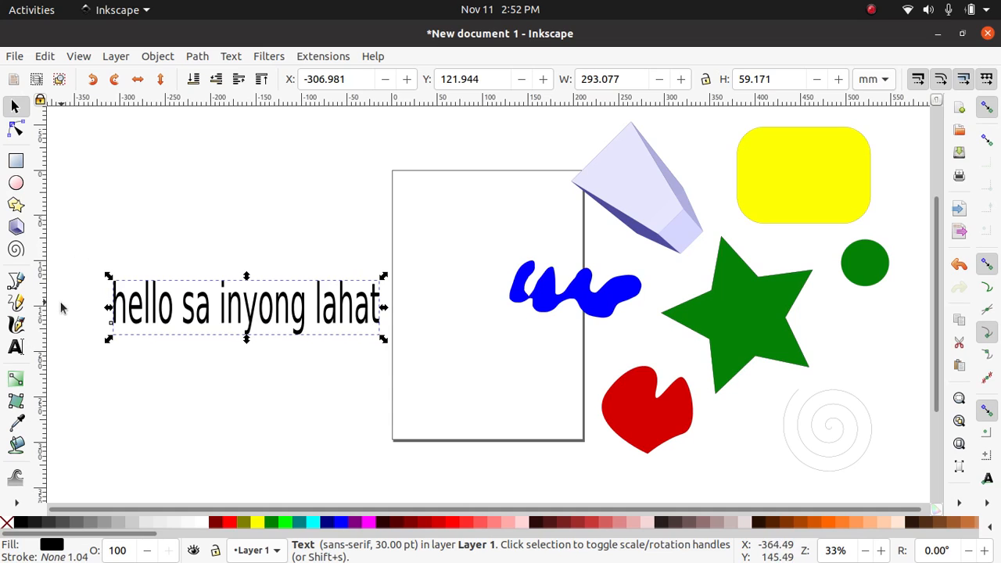
# - Try the FreeMono font on the "hello sa inyong lahat" text and switch it to AnjaliOldLipi
pyautogui.click(15, 350)
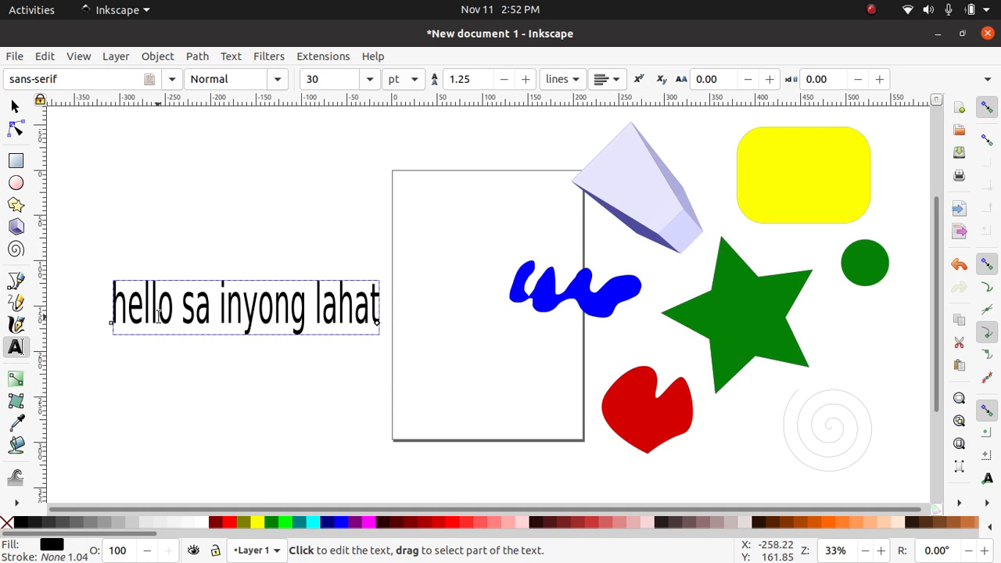
pyautogui.click(173, 80)
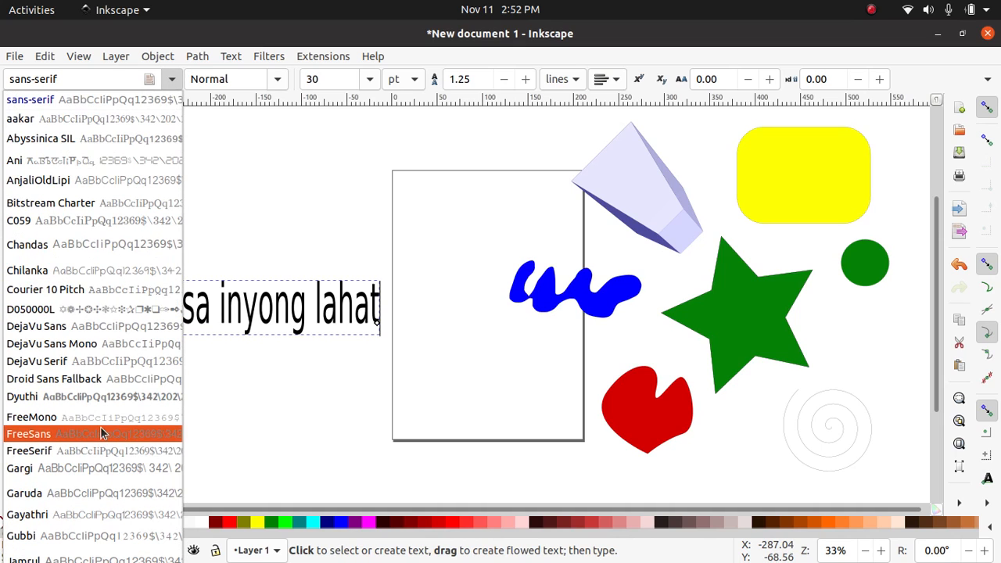
pyautogui.click(102, 415)
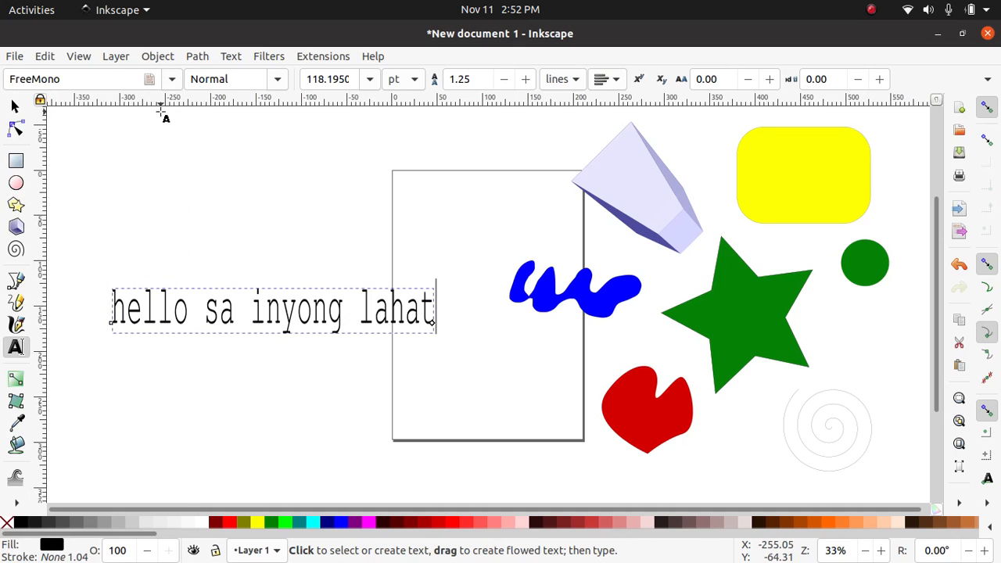
pyautogui.click(171, 79)
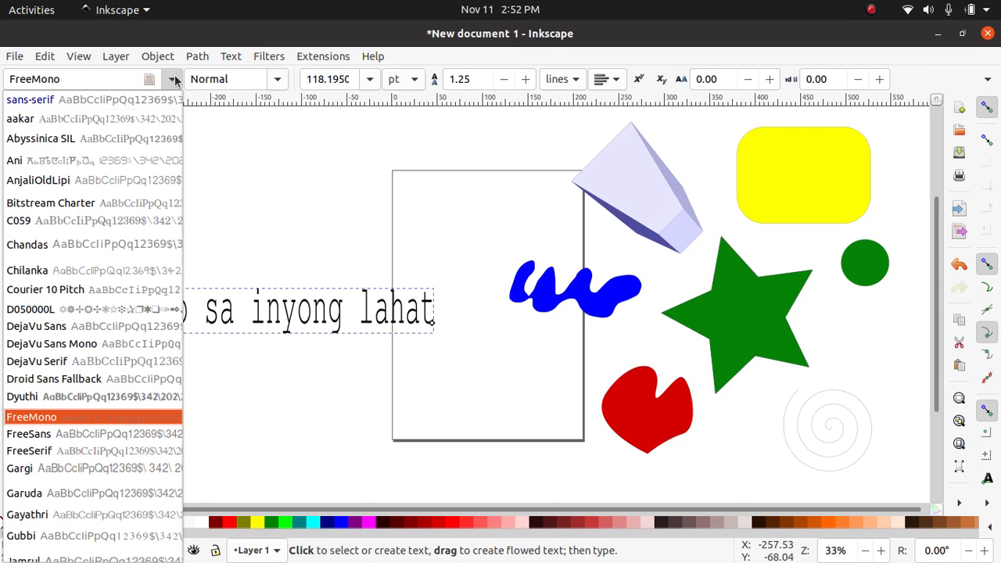
pyautogui.click(130, 180)
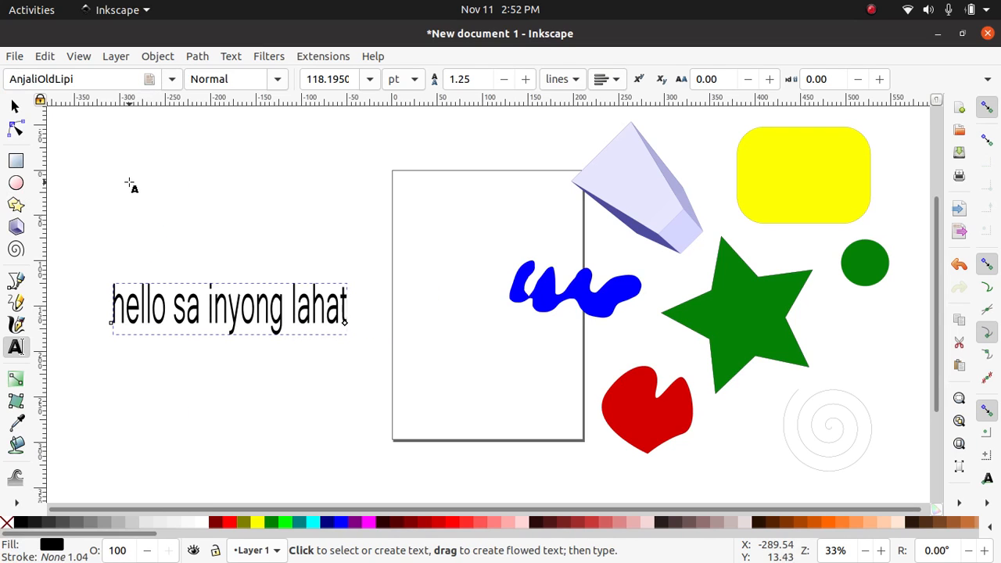